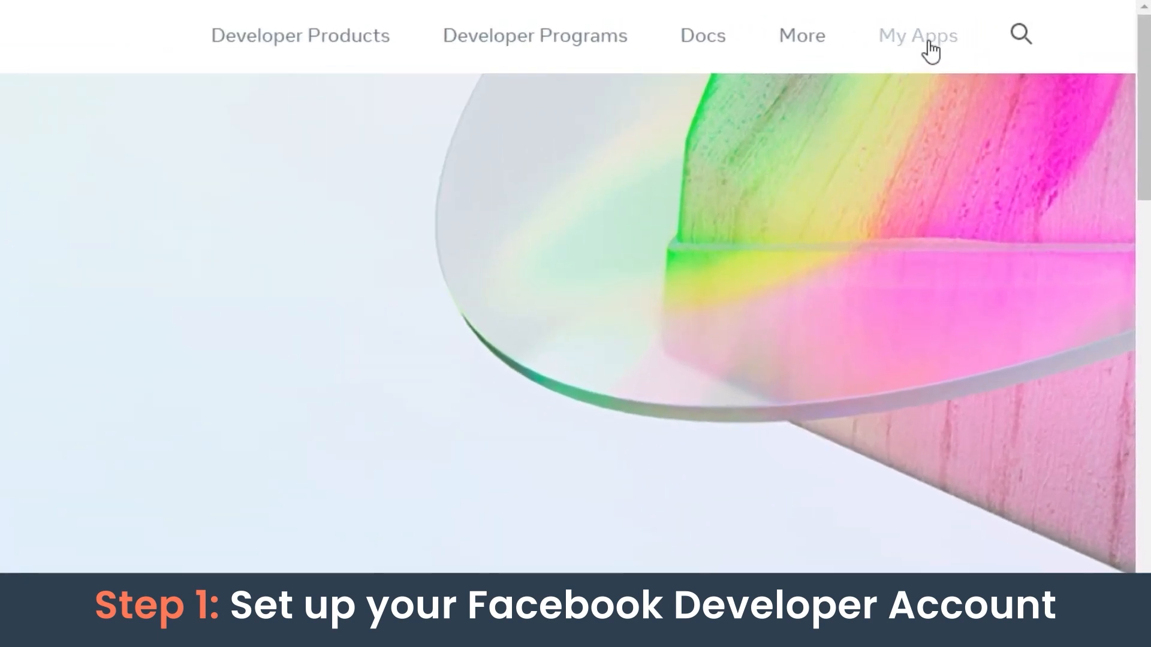
- Go to My Apps, which lists the account's 8 existing apps
{"action": "left_click", "coordinate": [930, 43]}
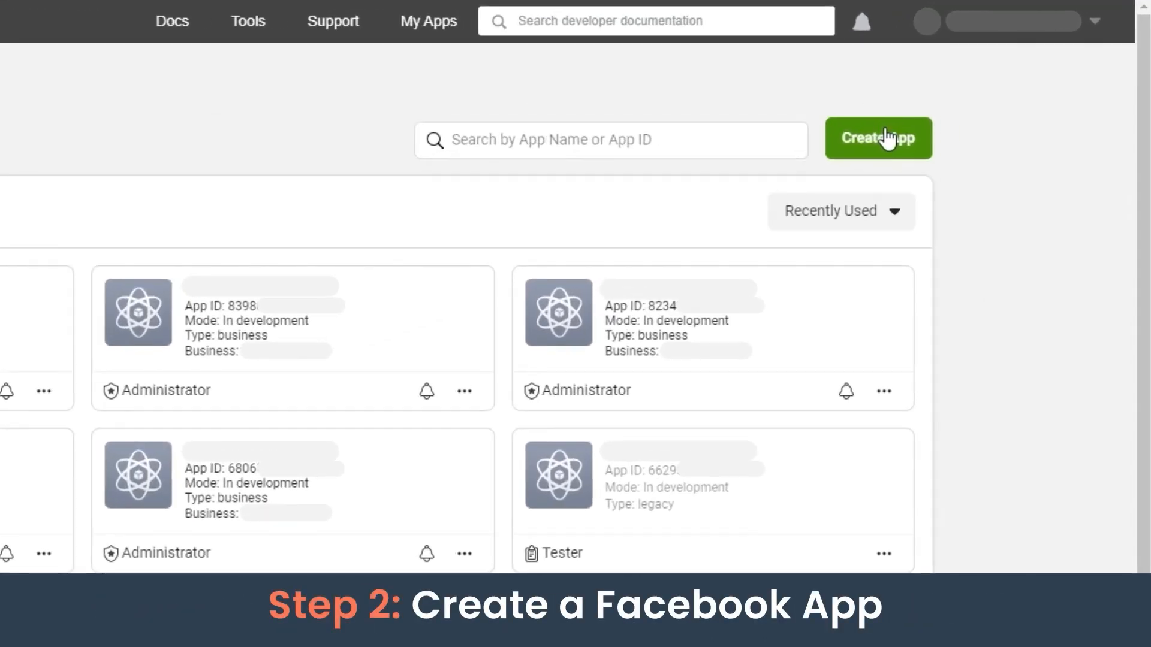
- Start a new app and choose the Business app type
{"action": "left_click", "coordinate": [971, 97]}
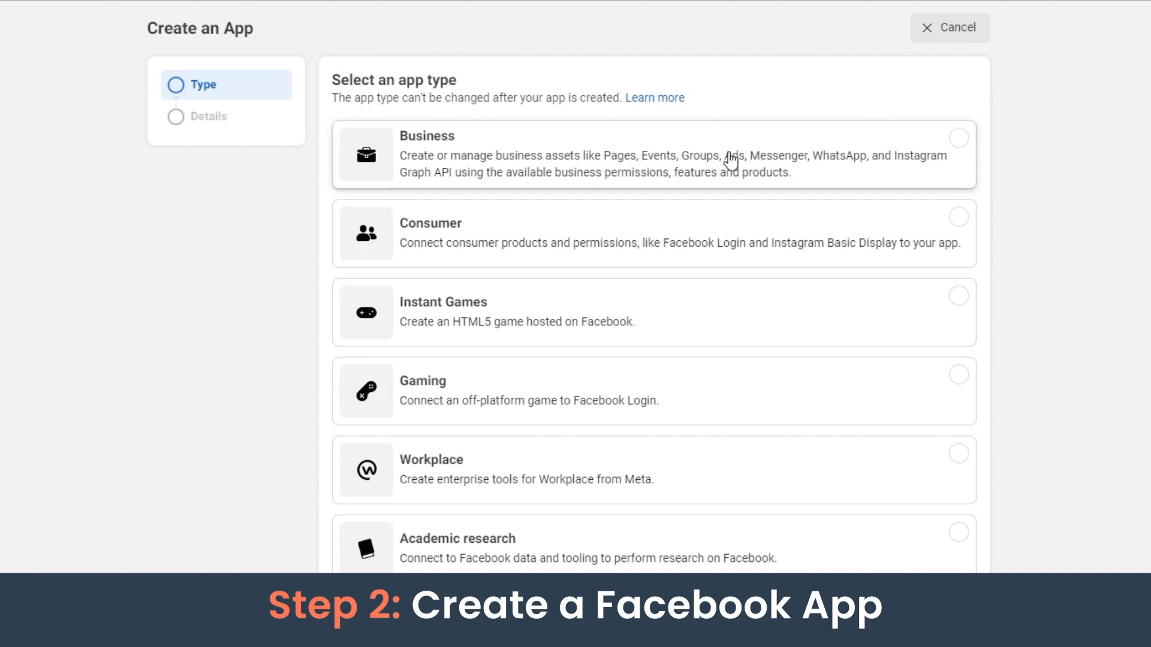
{"action": "left_click", "coordinate": [730, 160]}
{"action": "scroll", "coordinate": [846, 384], "scroll_direction": "down", "scroll_amount": 3}
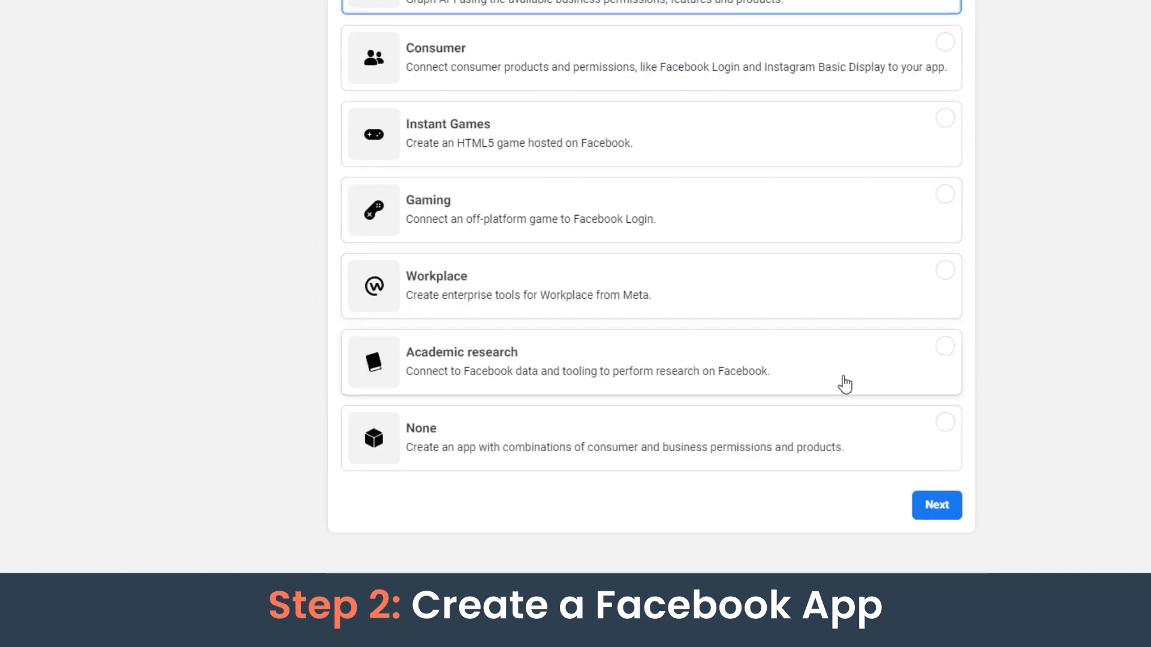
{"action": "left_click", "coordinate": [939, 510]}
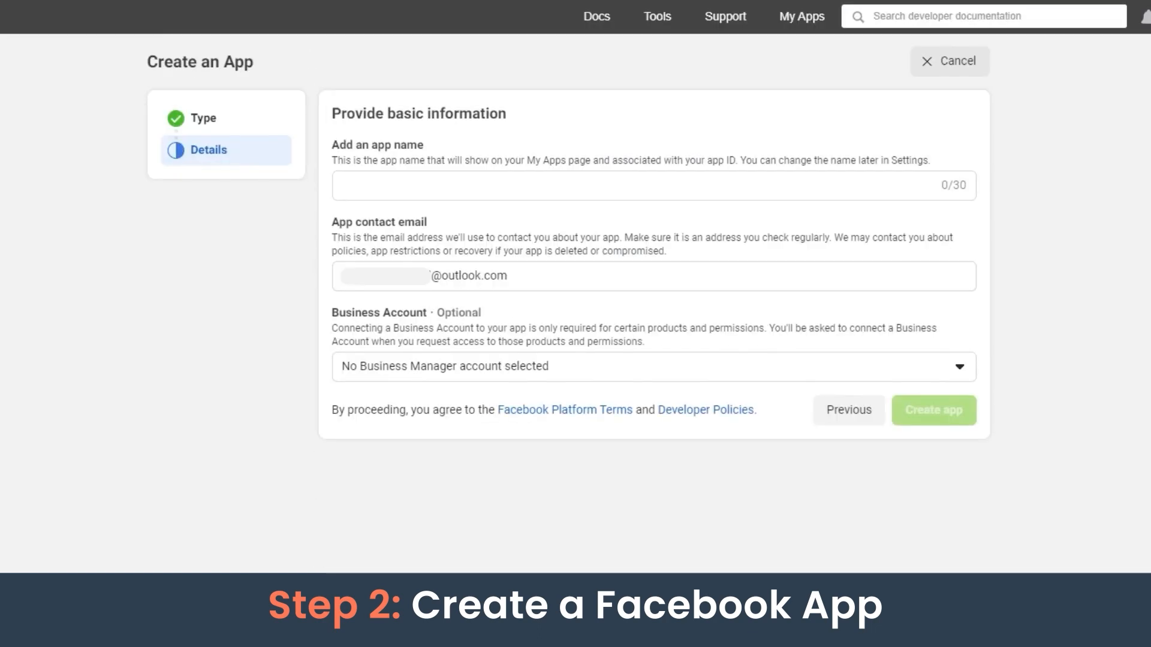
- Name the app 'The Grub Service' with no business account, then confirm creation with the account password
{"action": "left_click", "coordinate": [549, 182]}
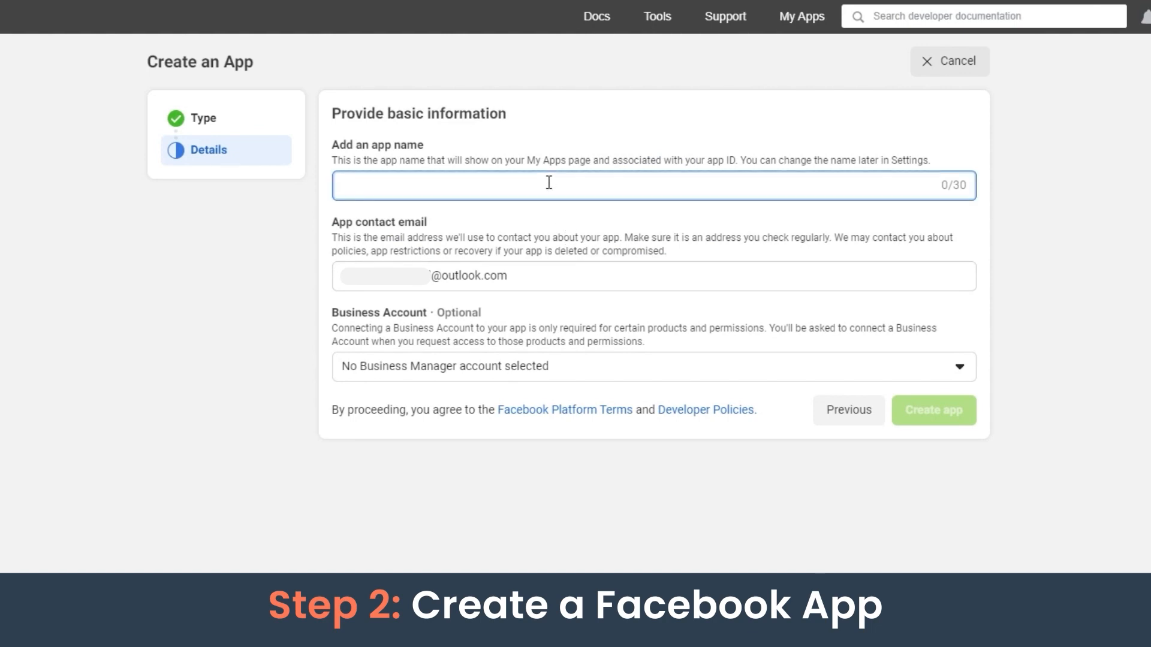
{"action": "type", "text": "The Grub Service"}
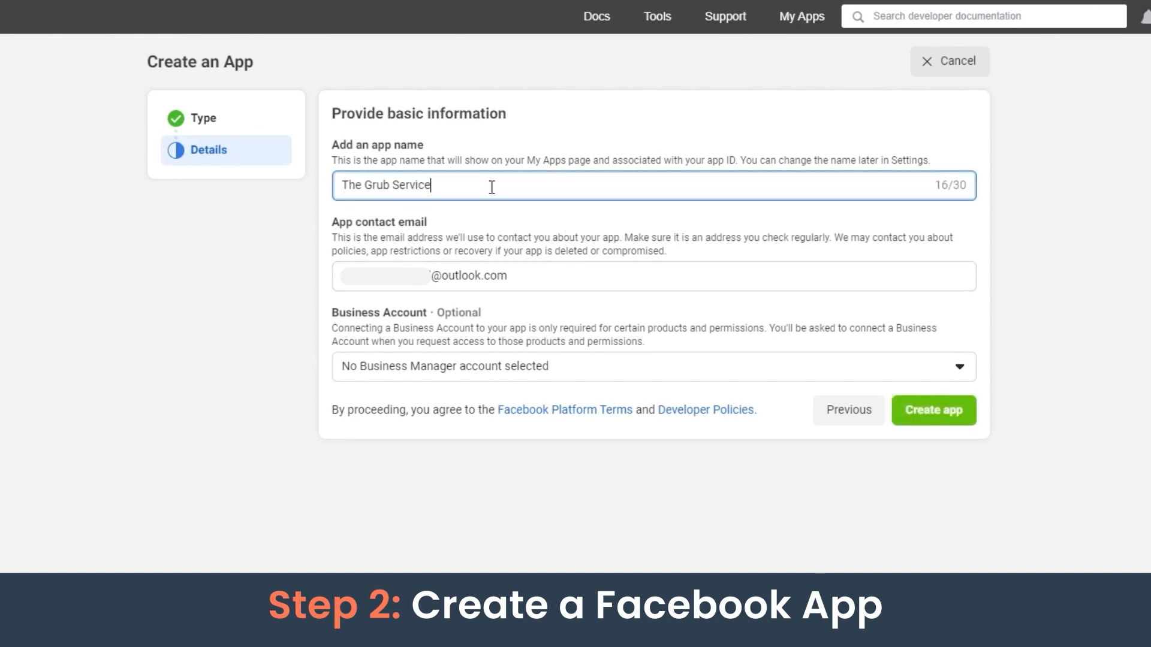
{"action": "left_click", "coordinate": [550, 368]}
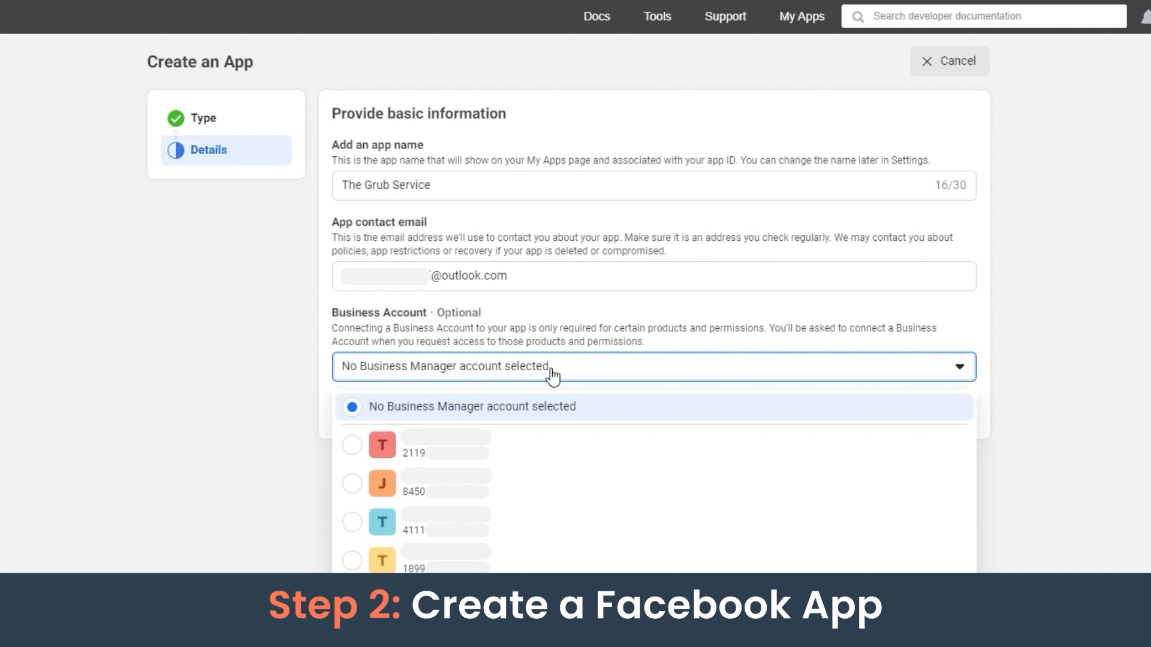
{"action": "left_click", "coordinate": [552, 371]}
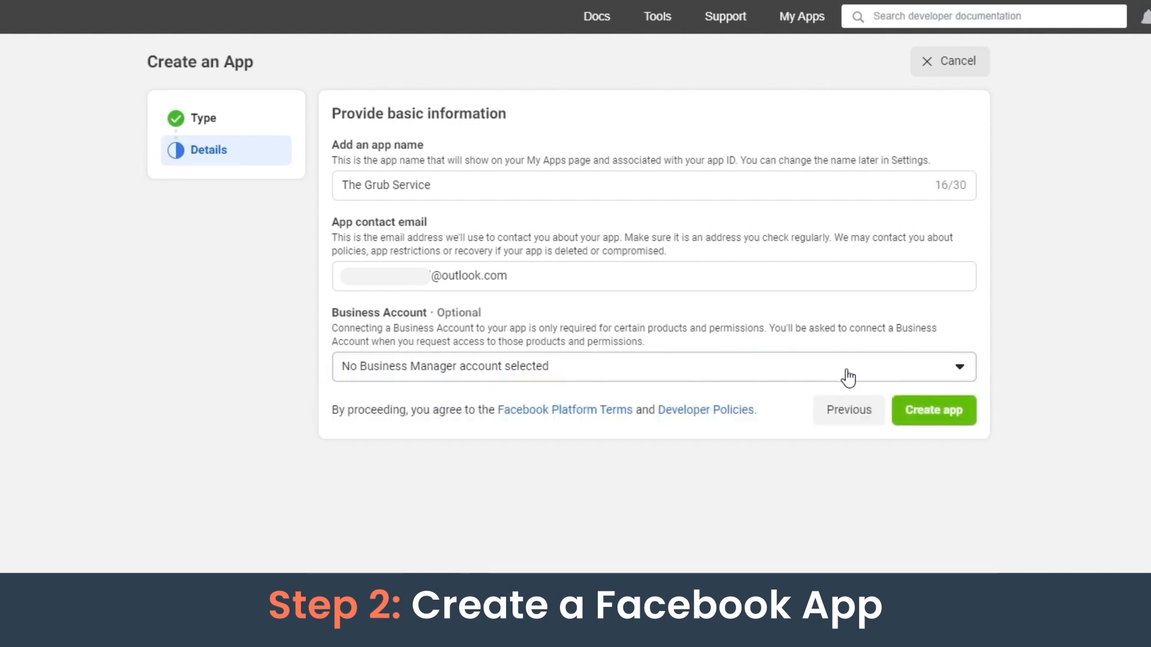
{"action": "left_click", "coordinate": [931, 419]}
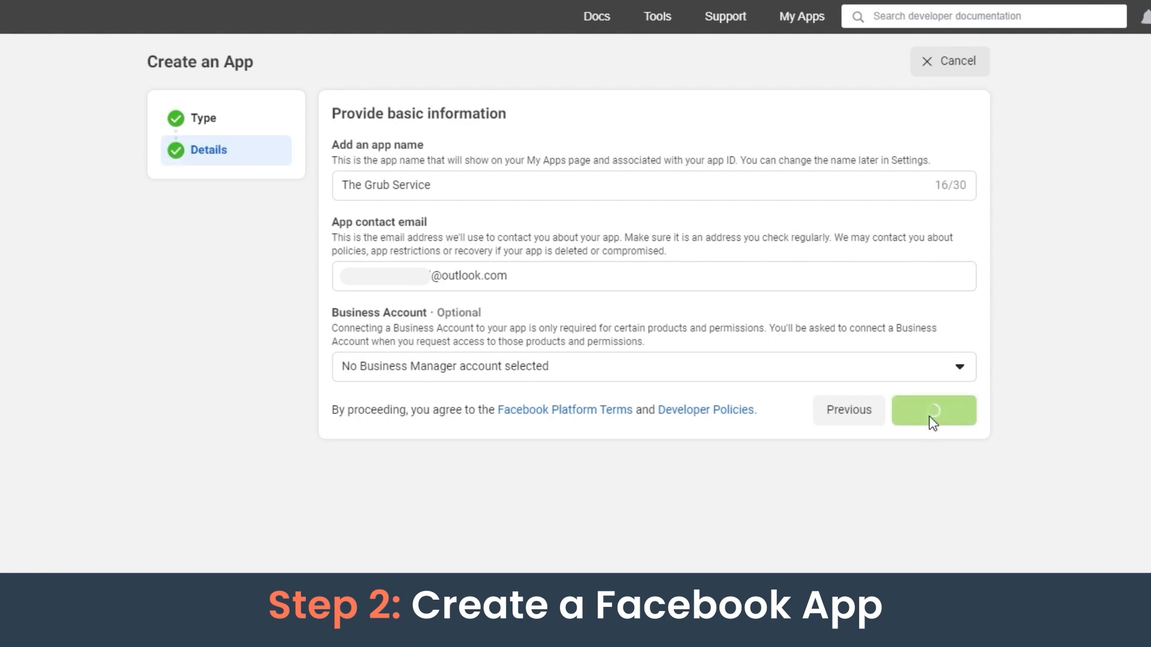
{"action": "key", "text": "ctrl+v"}
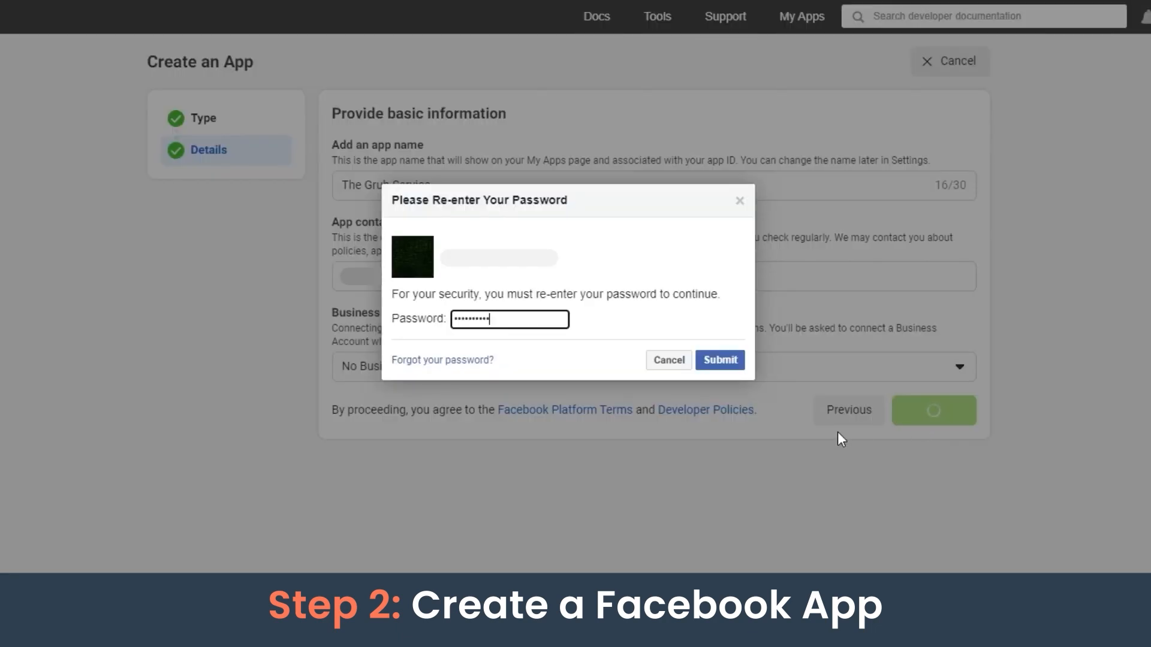
{"action": "left_click", "coordinate": [717, 360]}
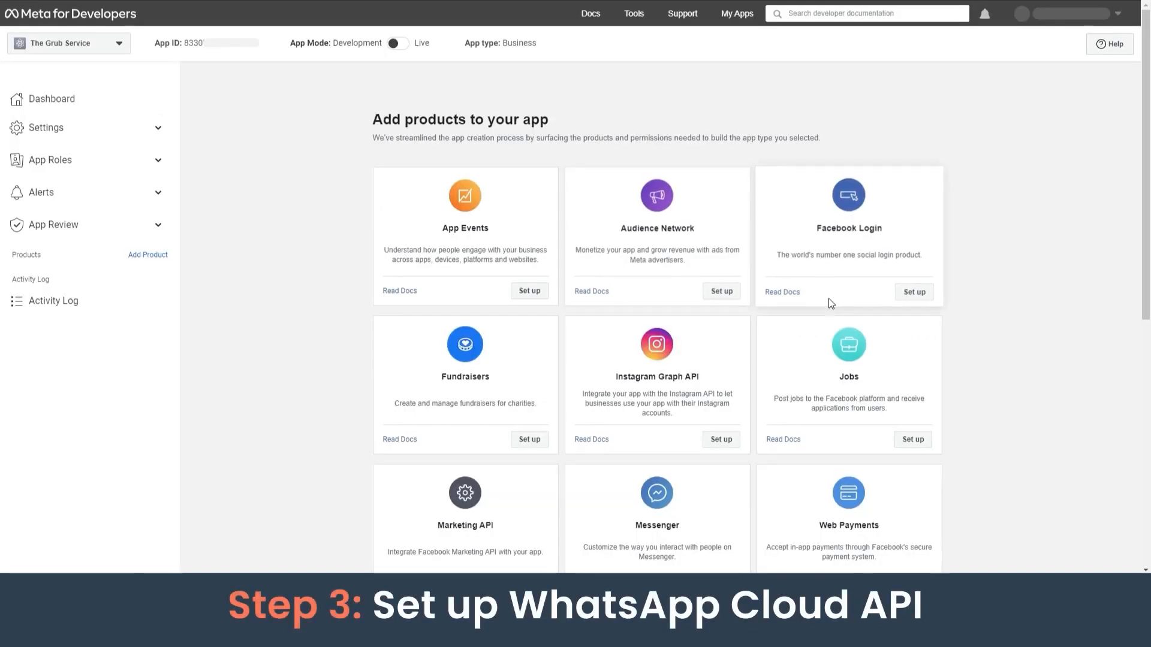
- Set up WhatsApp with 'Create a business account' and open its Getting started page
{"action": "scroll", "coordinate": [832, 307], "scroll_direction": "down", "scroll_amount": 5}
{"action": "scroll", "coordinate": [833, 311], "scroll_direction": "down", "scroll_amount": 3}
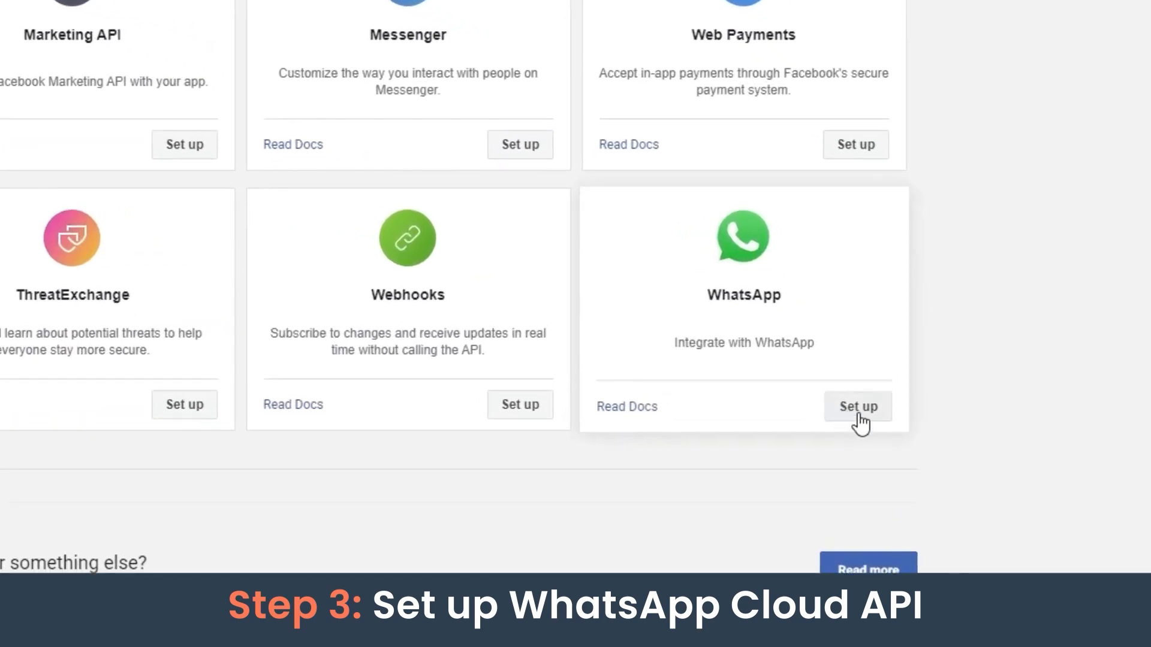
{"action": "left_click", "coordinate": [858, 412]}
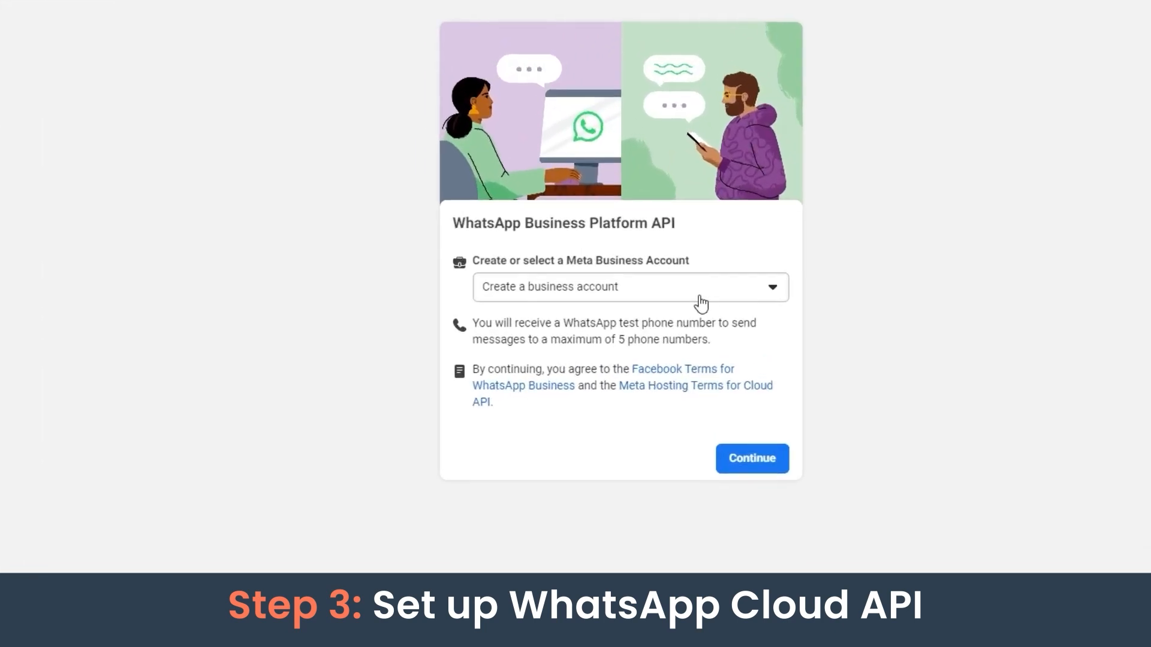
{"action": "left_click", "coordinate": [684, 323]}
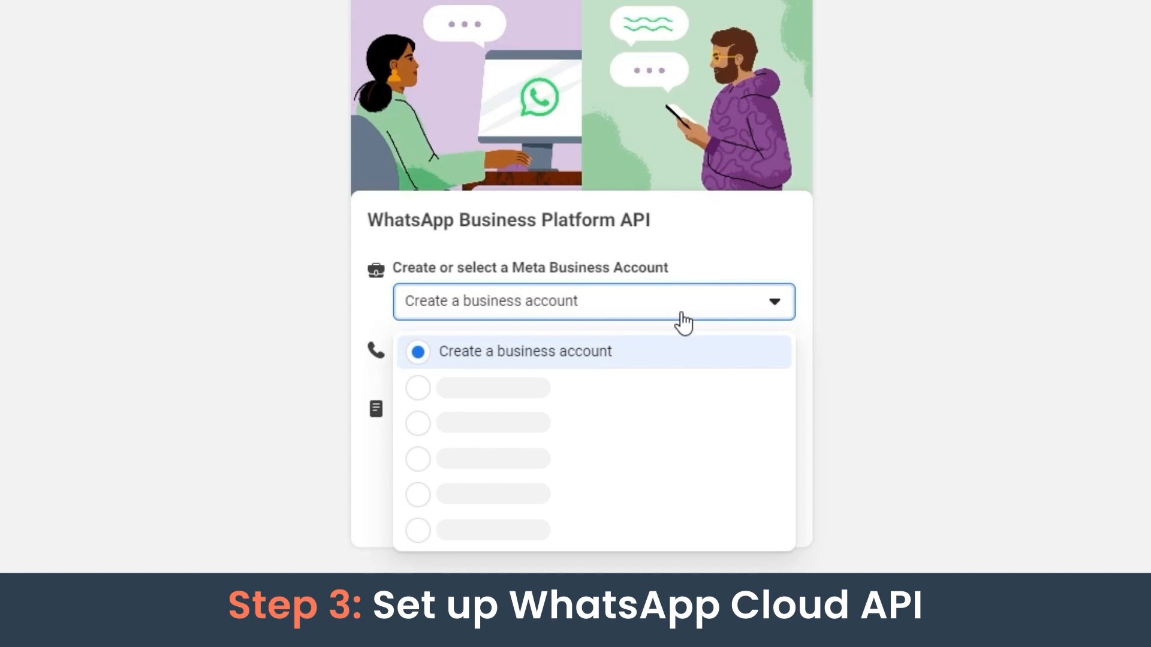
{"action": "left_click", "coordinate": [682, 315]}
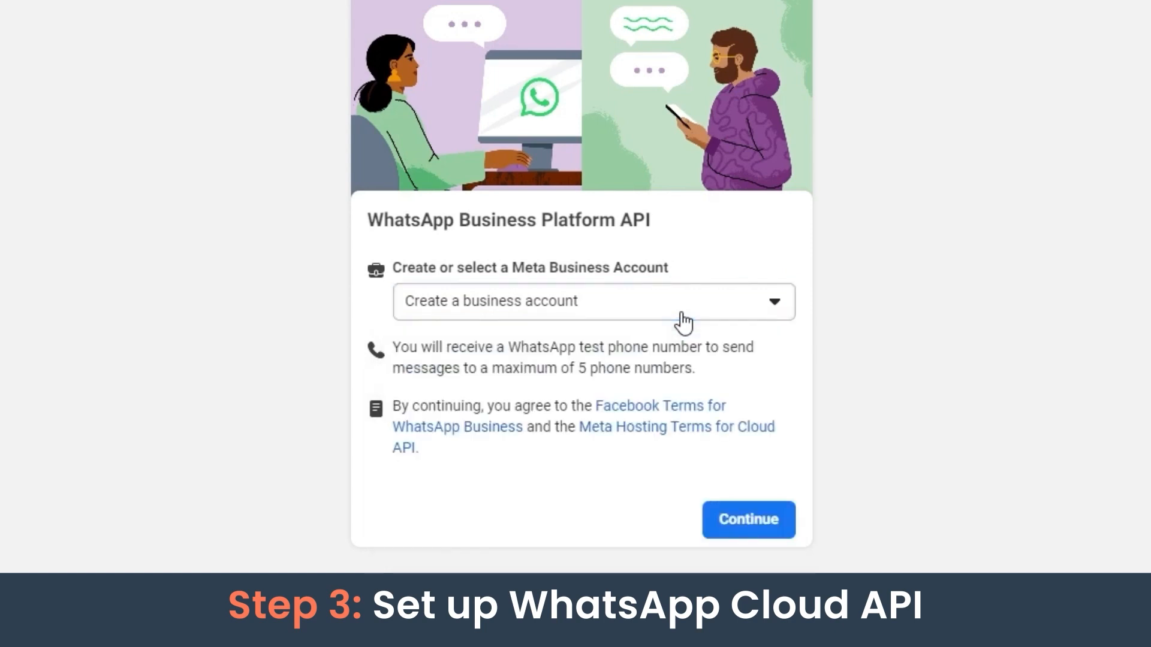
{"action": "left_click", "coordinate": [765, 531]}
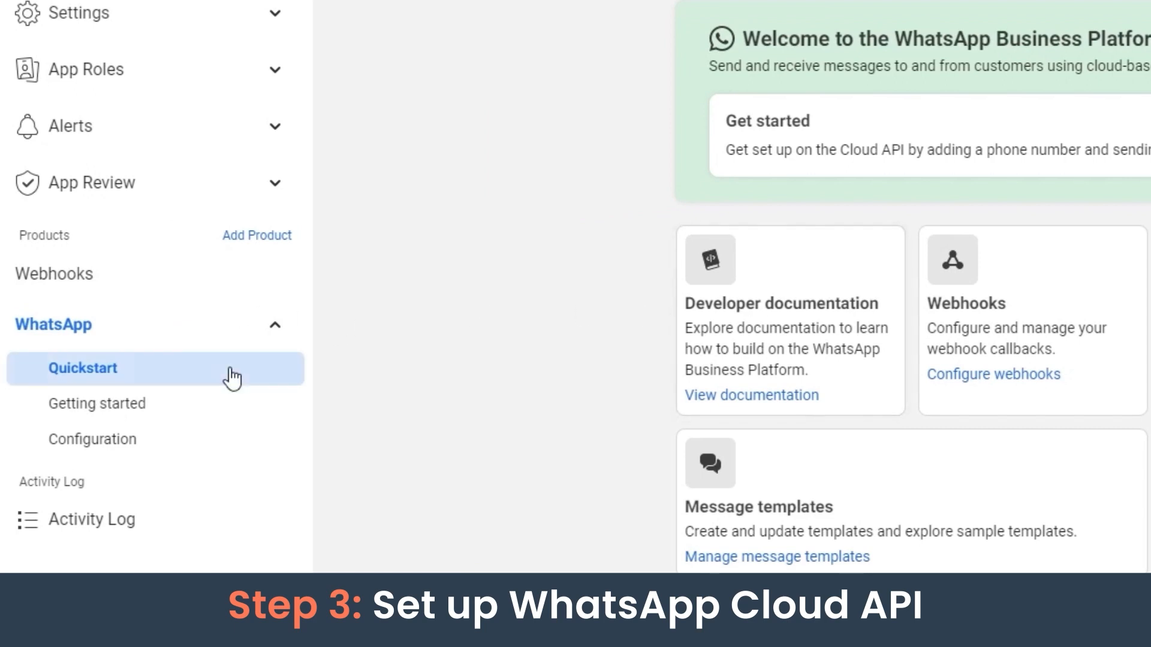
{"action": "left_click", "coordinate": [159, 413]}
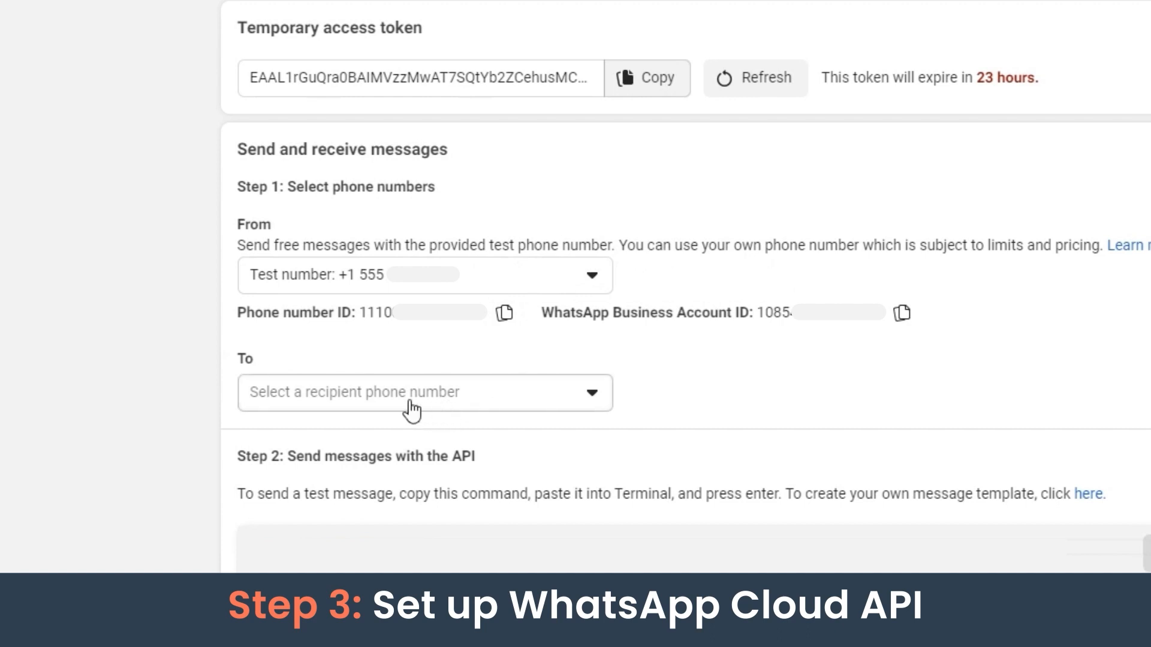
- Add the Singapore recipient number, verify it with the texted code, and send a test message
{"action": "left_click", "coordinate": [412, 410]}
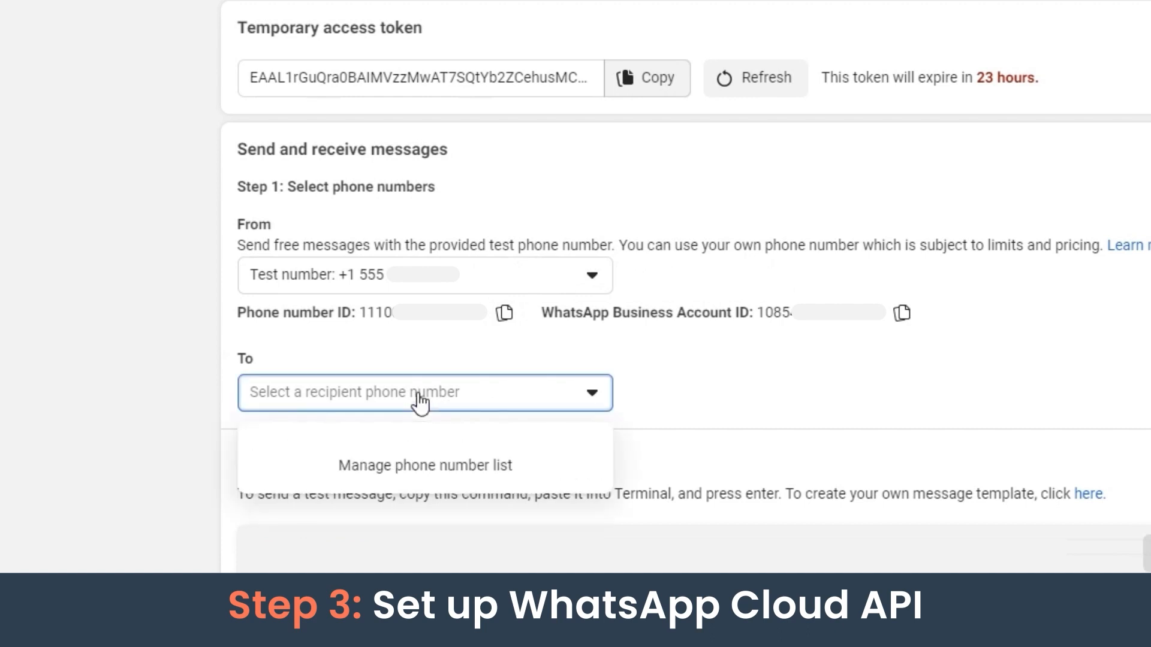
{"action": "left_click", "coordinate": [407, 467]}
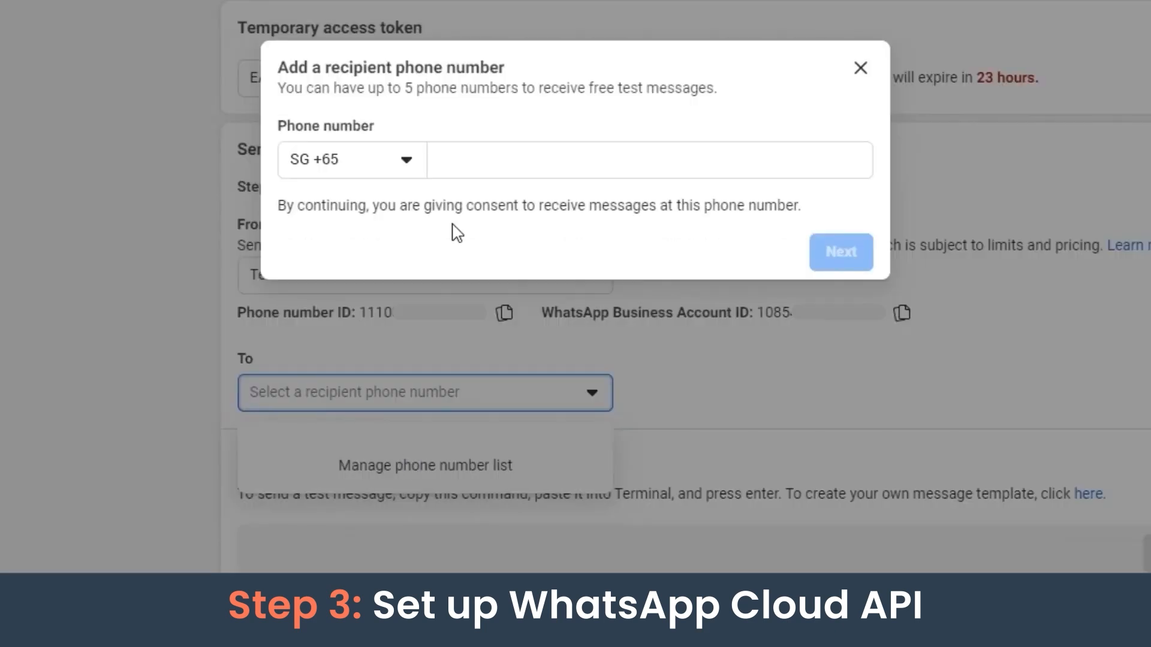
{"action": "left_click", "coordinate": [487, 154]}
{"action": "key", "text": "ctrl+v"}
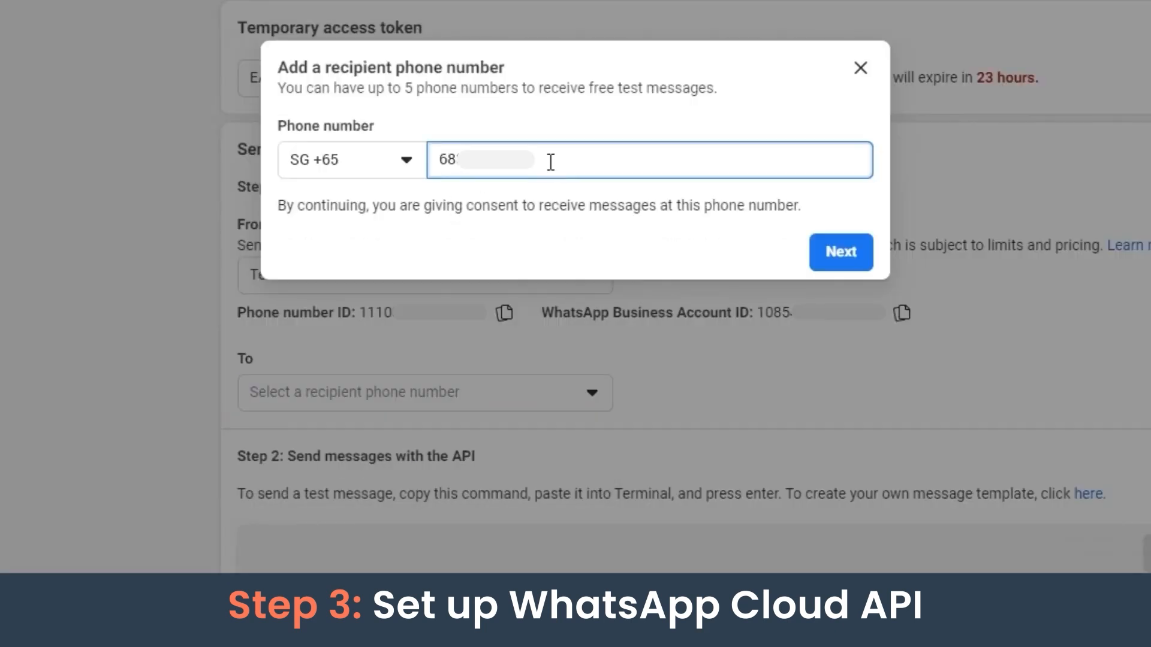
{"action": "left_click", "coordinate": [843, 255]}
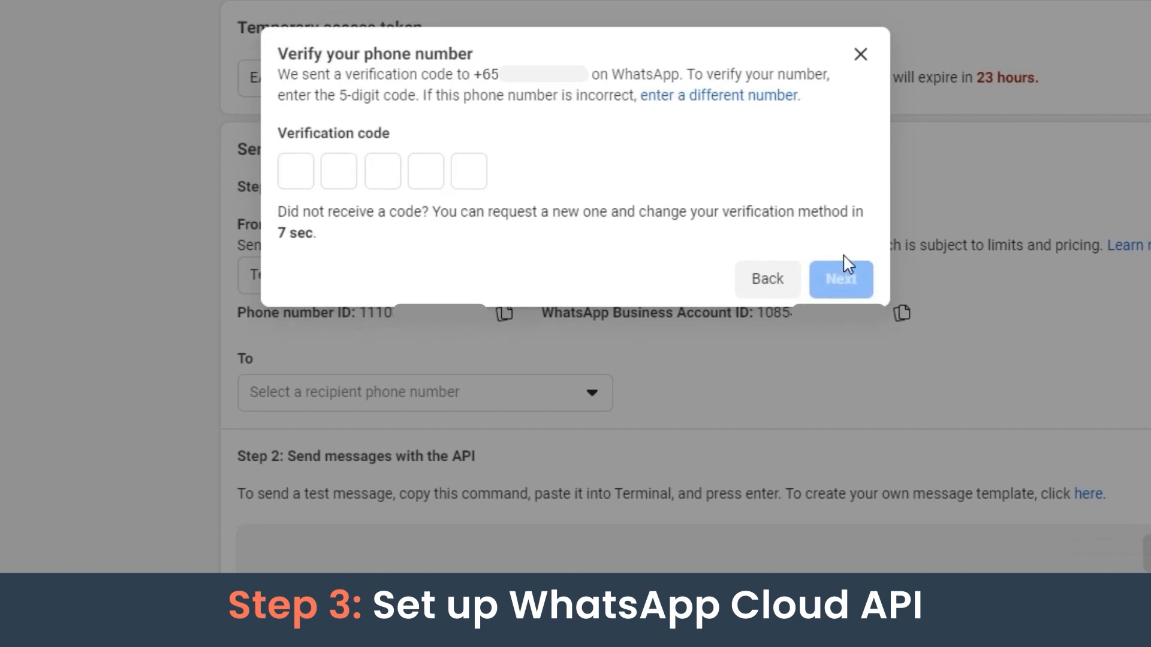
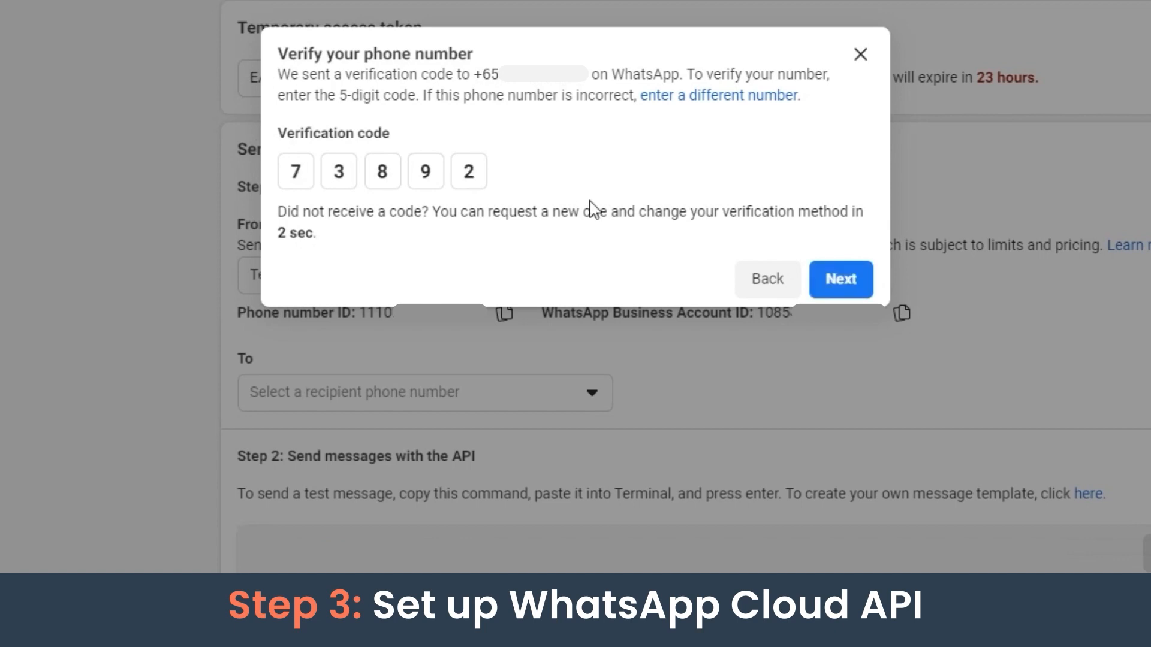
{"action": "left_click", "coordinate": [831, 282]}
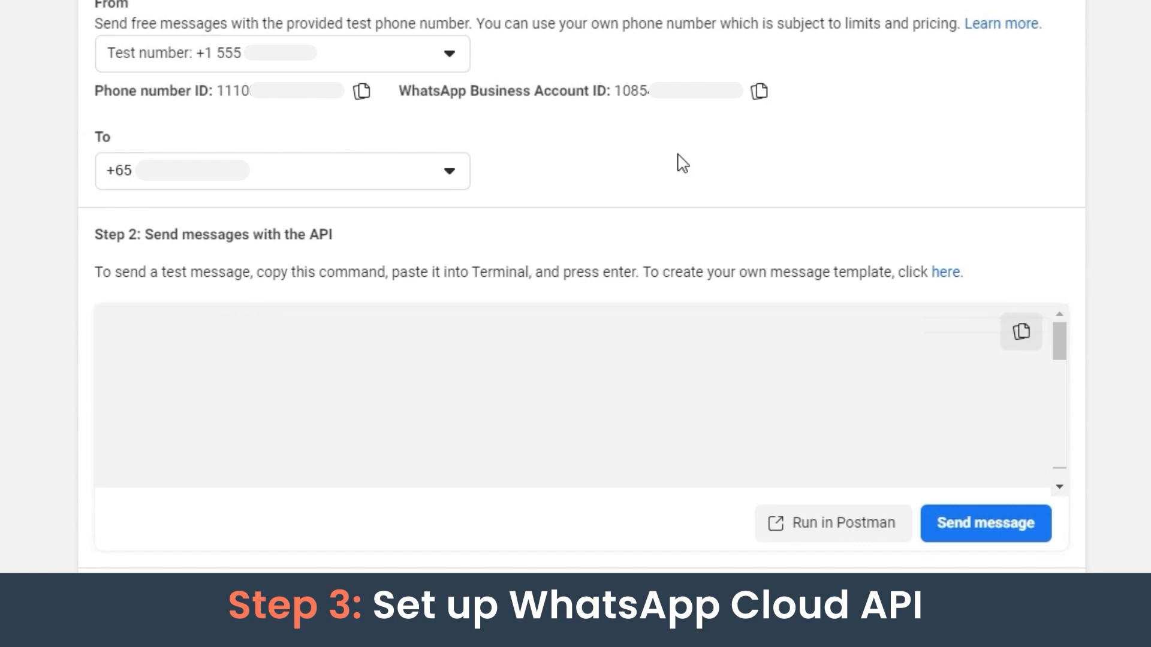
{"action": "scroll", "coordinate": [677, 176], "scroll_direction": "down", "scroll_amount": 2}
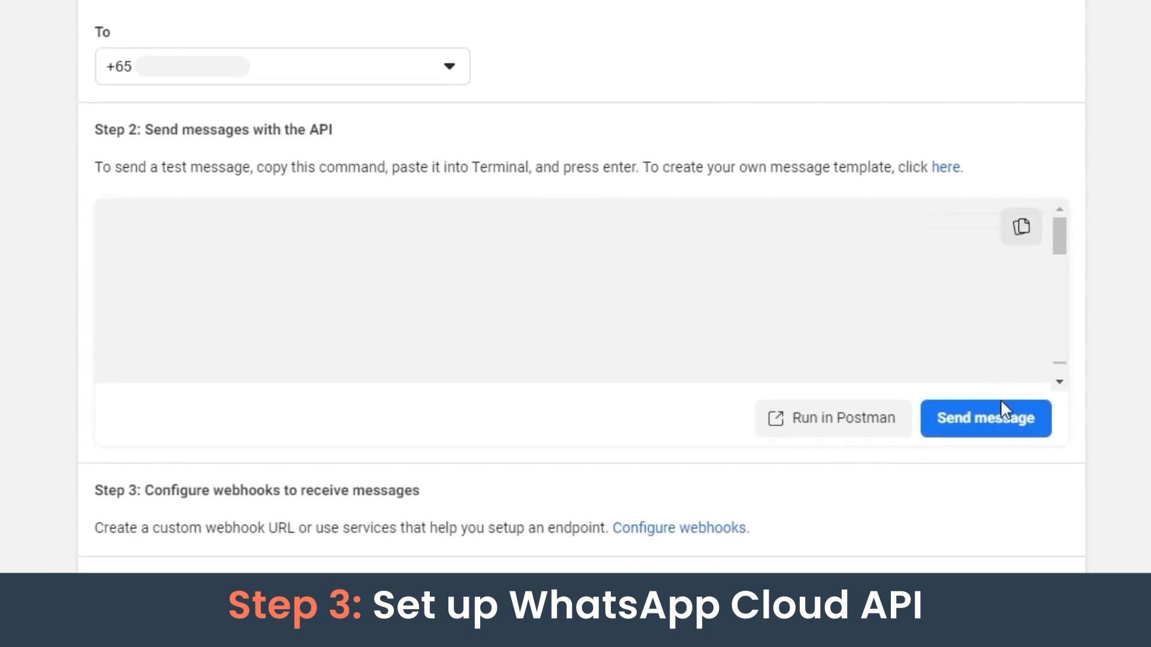
{"action": "left_click", "coordinate": [993, 436]}
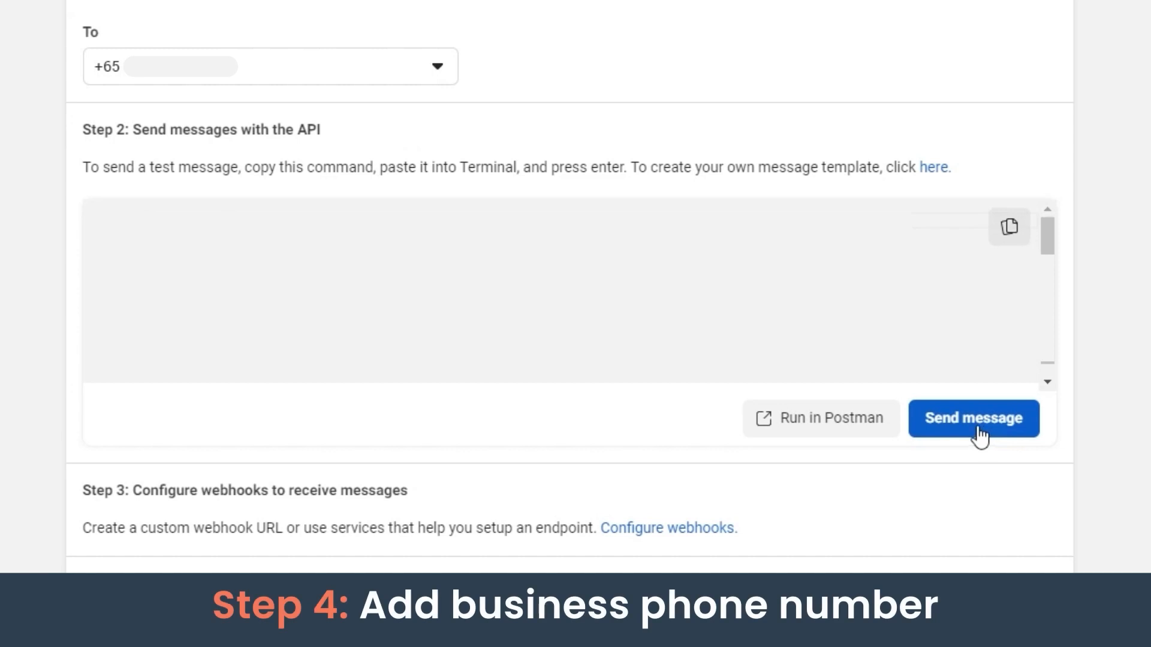
- Scroll the Getting started page down to Step 5: Add a phone number
{"action": "scroll", "coordinate": [980, 437], "scroll_direction": "down", "scroll_amount": 4}
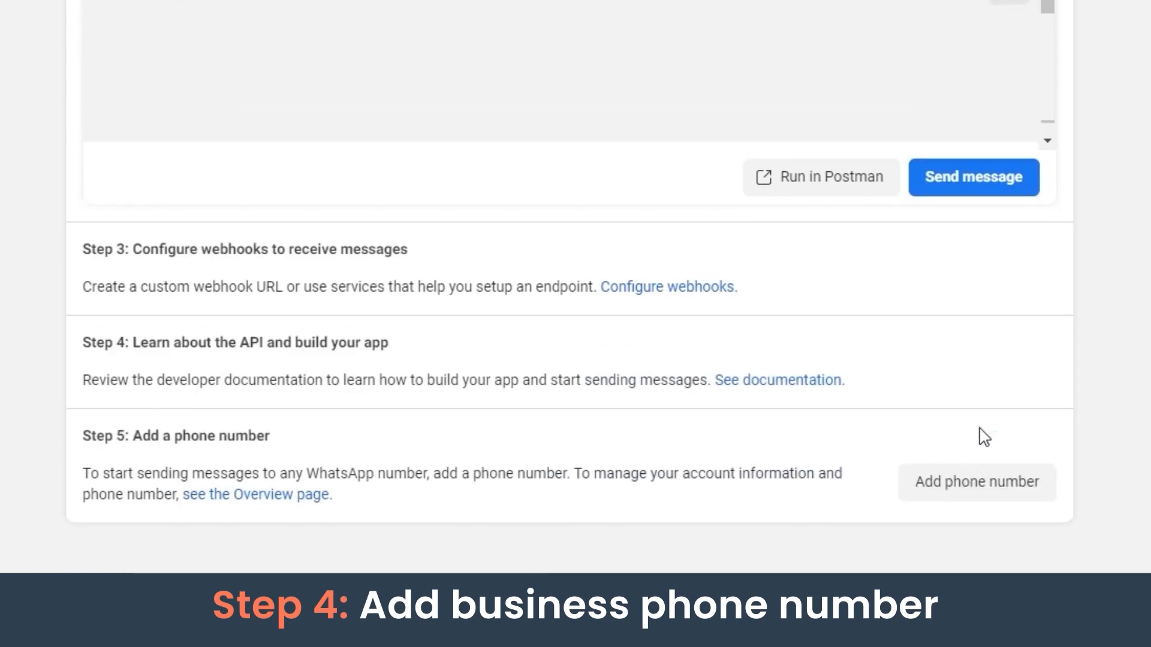
- Enter legal name 'The Grub Services', the business e-mail, website and country Singapore
{"action": "left_click", "coordinate": [985, 497]}
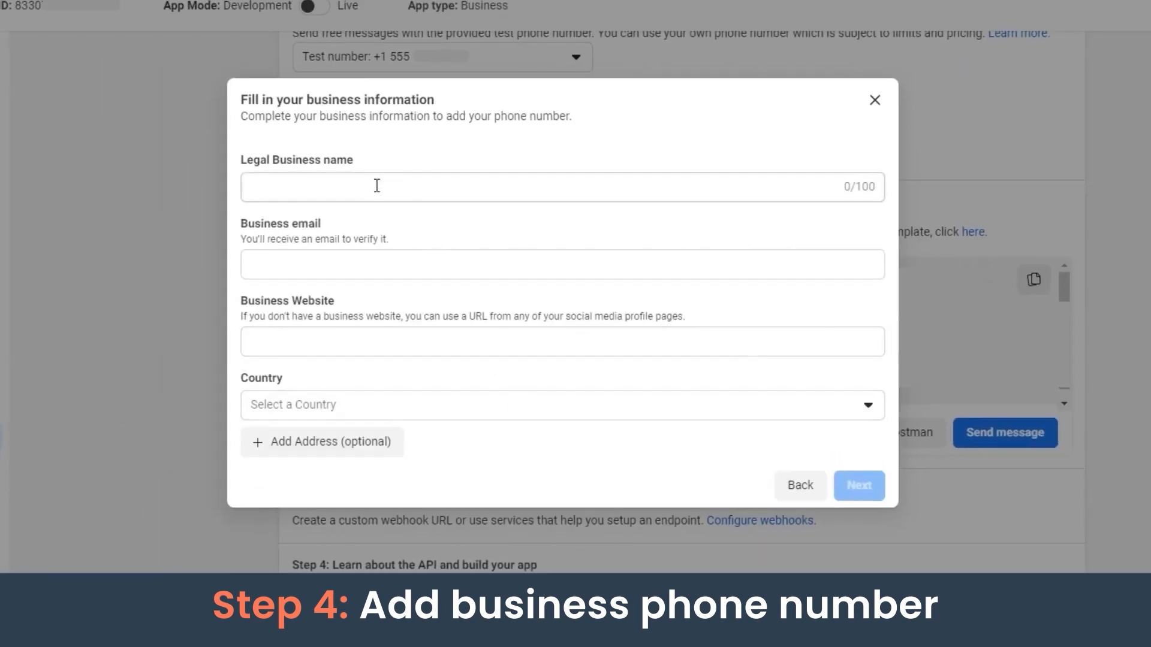
{"action": "left_click", "coordinate": [376, 186]}
{"action": "type", "text": "The Grub Services"}
{"action": "left_click", "coordinate": [336, 265]}
{"action": "key", "text": "ctrl+v"}
{"action": "left_click", "coordinate": [321, 339]}
{"action": "type", "text": "https://www.grubhub.com/"}
{"action": "left_click", "coordinate": [346, 417]}
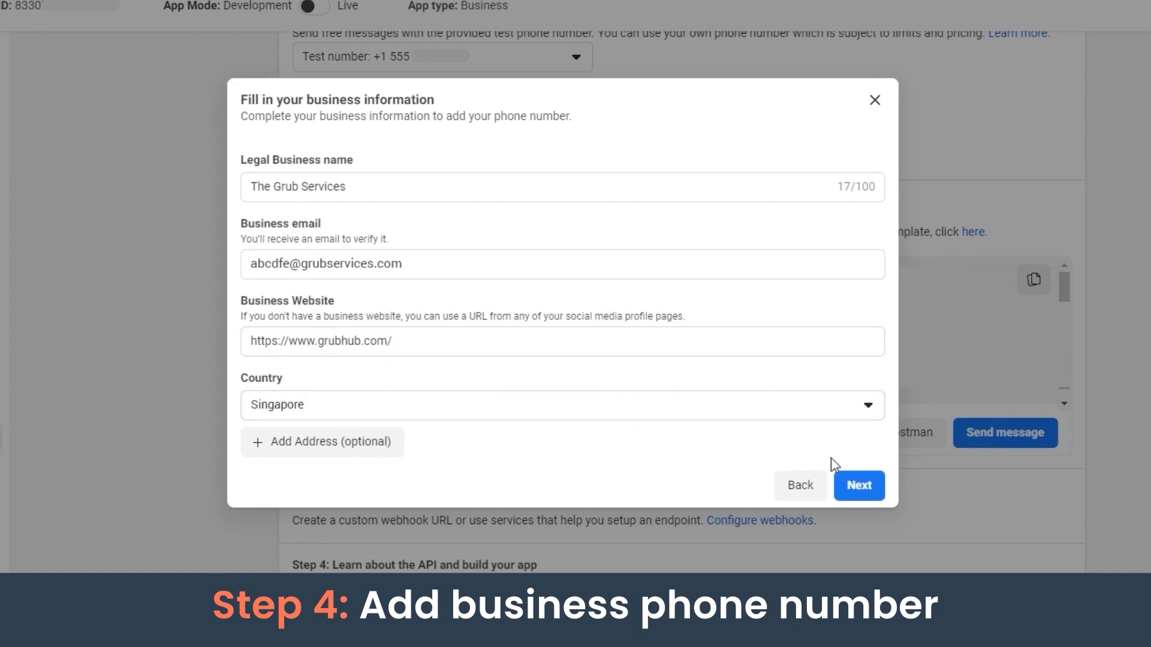
{"action": "left_click", "coordinate": [860, 492]}
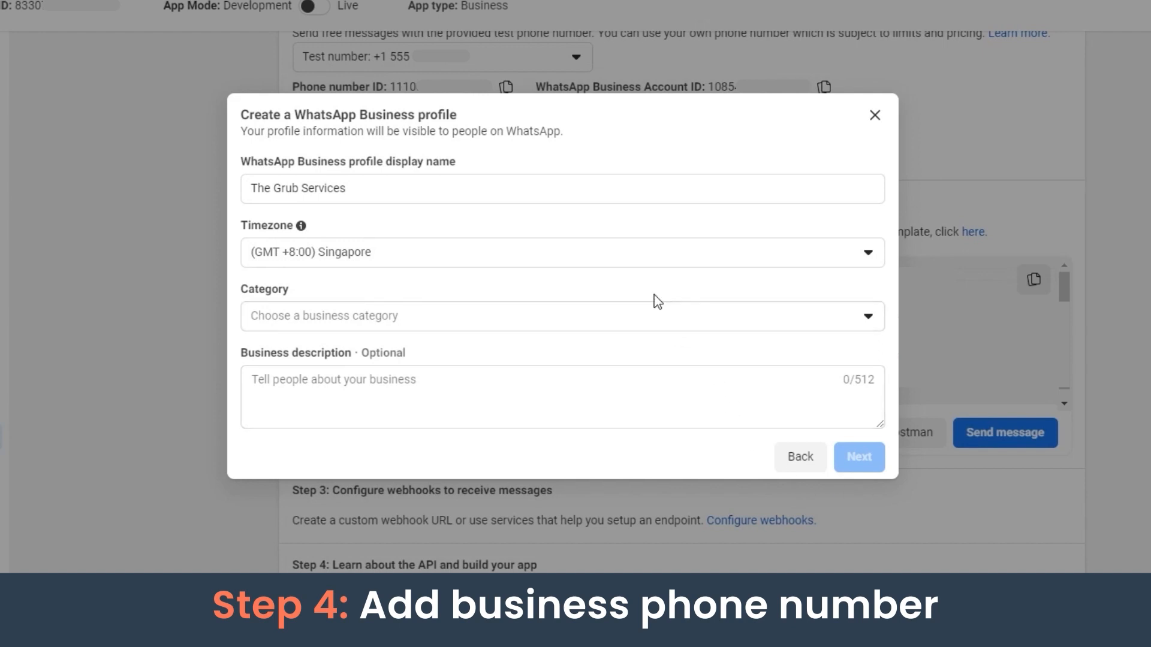
- Set the WhatsApp profile category to Automotive and continue
{"action": "left_click", "coordinate": [492, 329]}
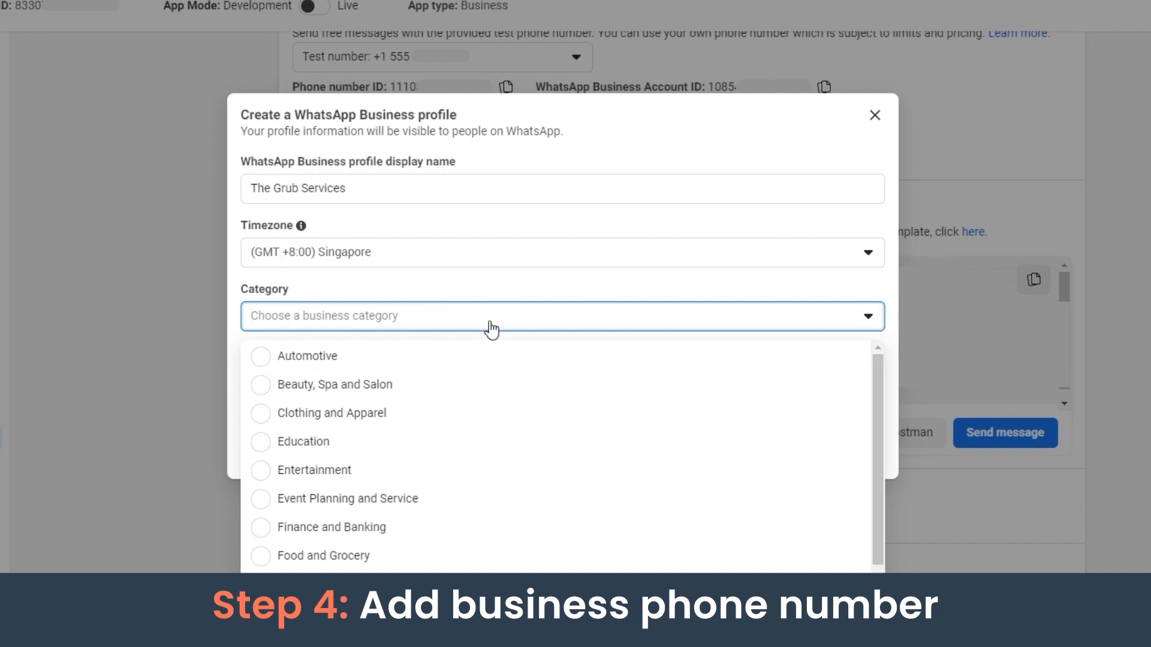
{"action": "left_click", "coordinate": [332, 362]}
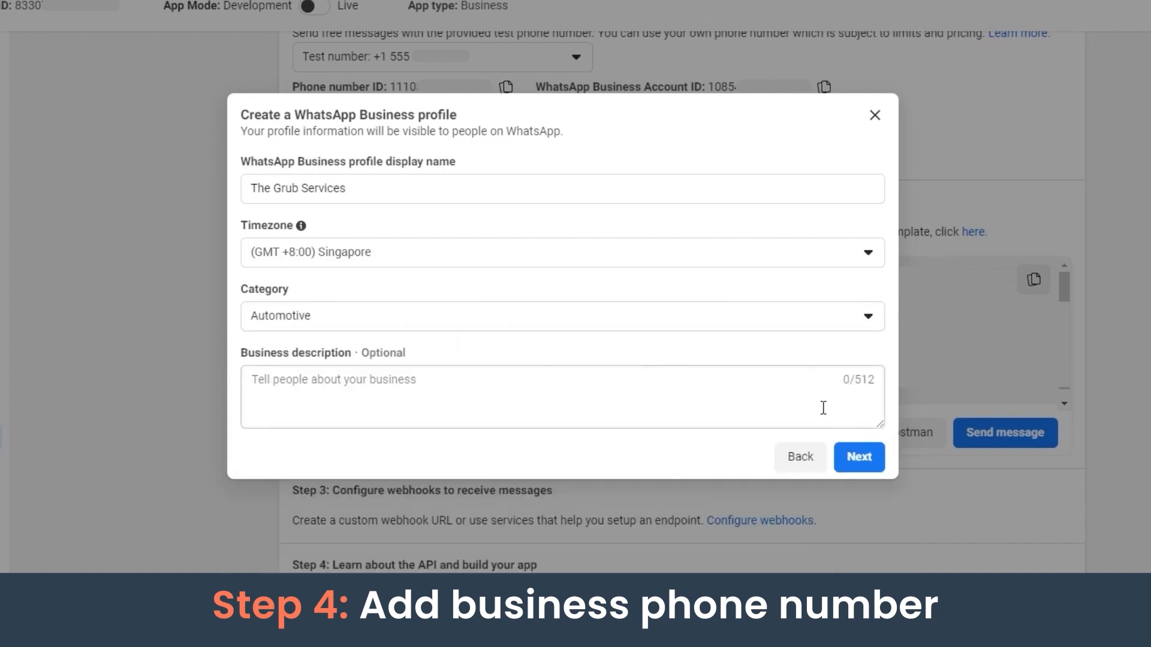
{"action": "left_click", "coordinate": [860, 461]}
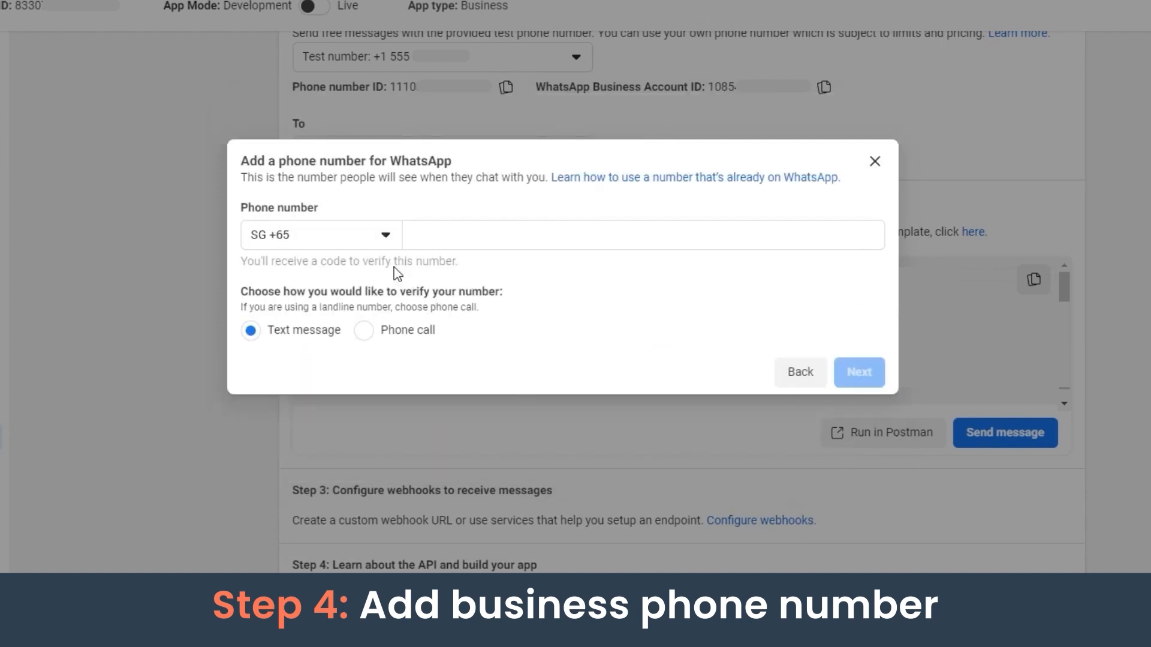
- Enter the business's Singapore number and verify it with the six-digit text message code
{"action": "left_click", "coordinate": [527, 236]}
{"action": "type", "text": "68"}
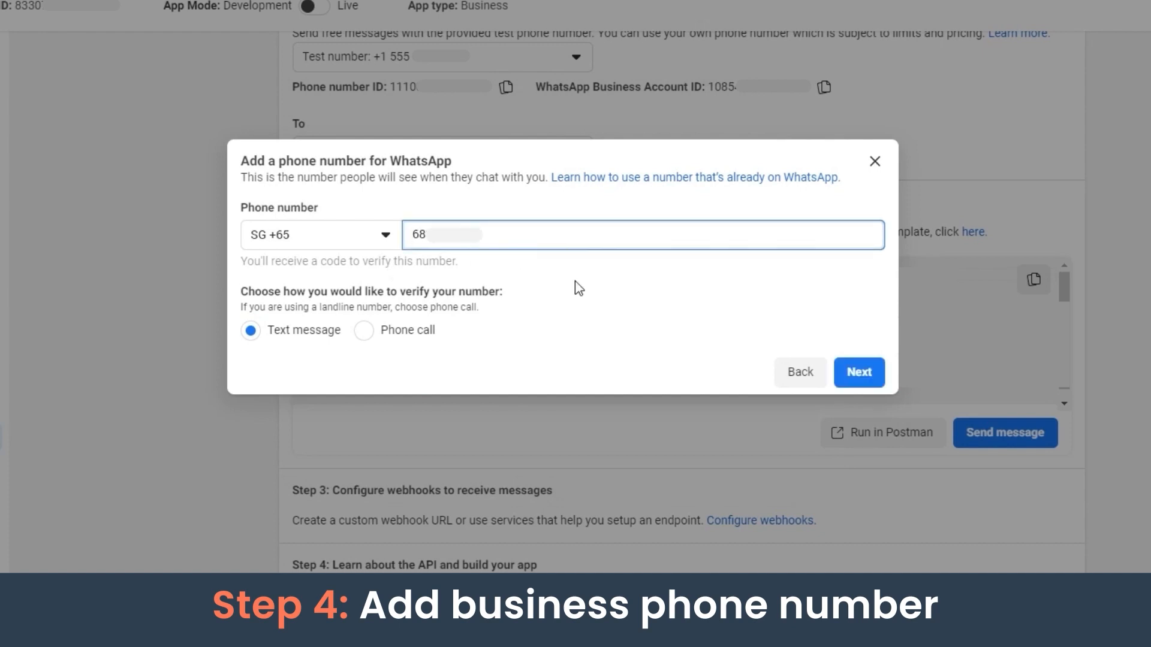
{"action": "left_click", "coordinate": [854, 378]}
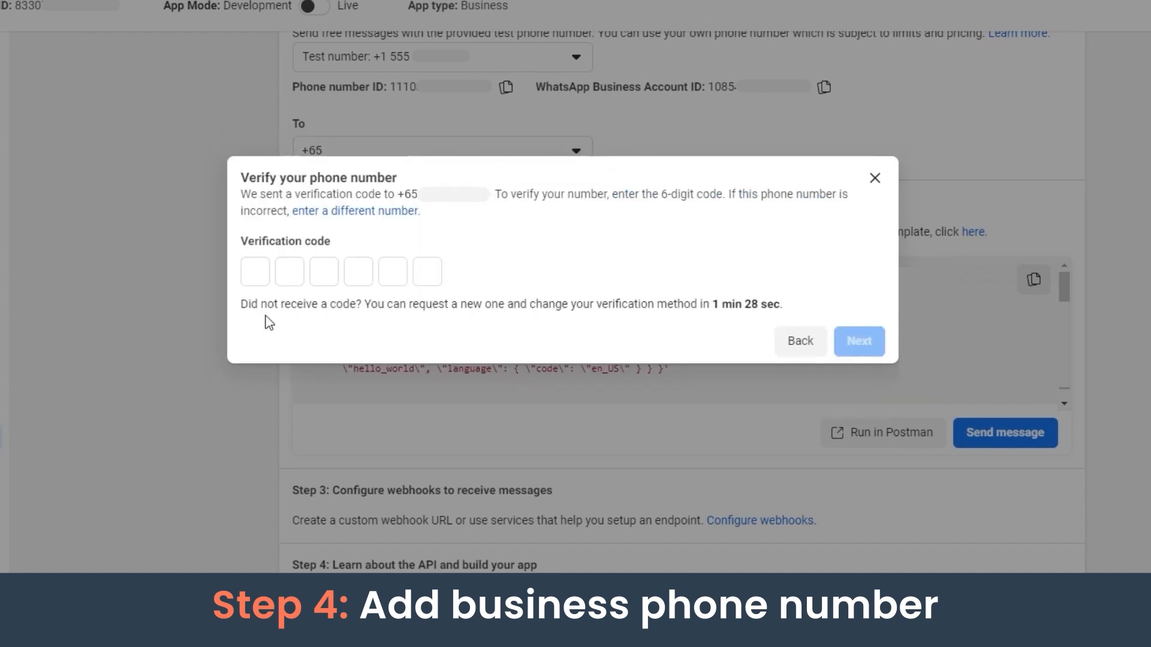
{"action": "left_click", "coordinate": [256, 271]}
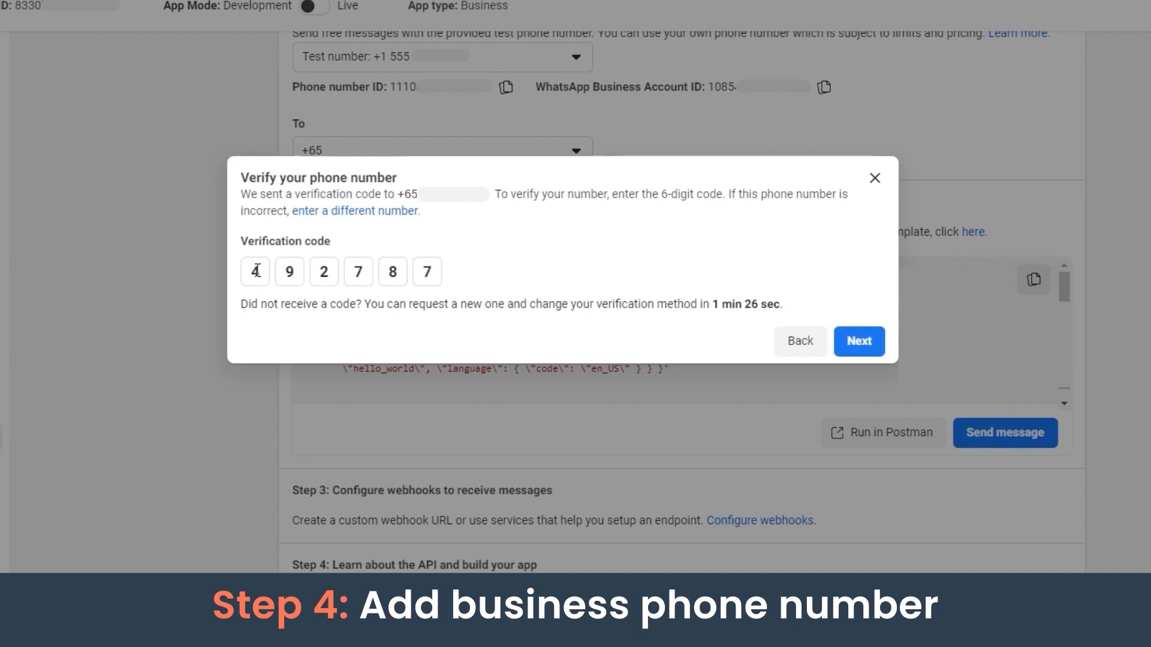
{"action": "left_click", "coordinate": [858, 342]}
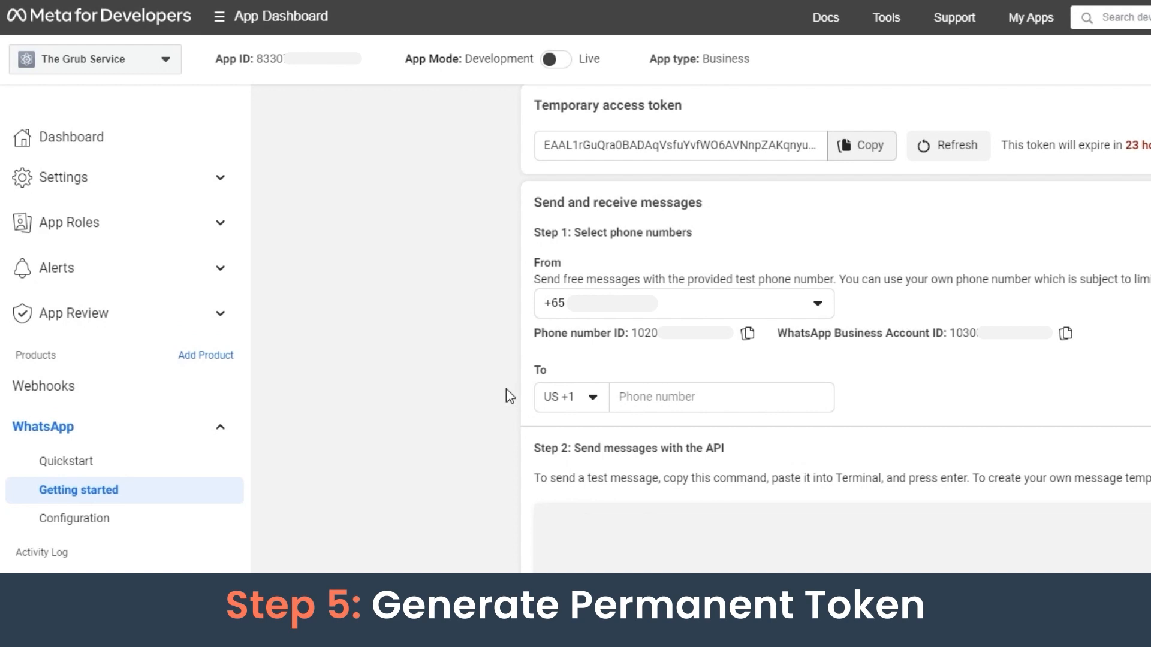
- Open Business settings in a new tab and go to its System users page
{"action": "left_click", "coordinate": [292, 20]}
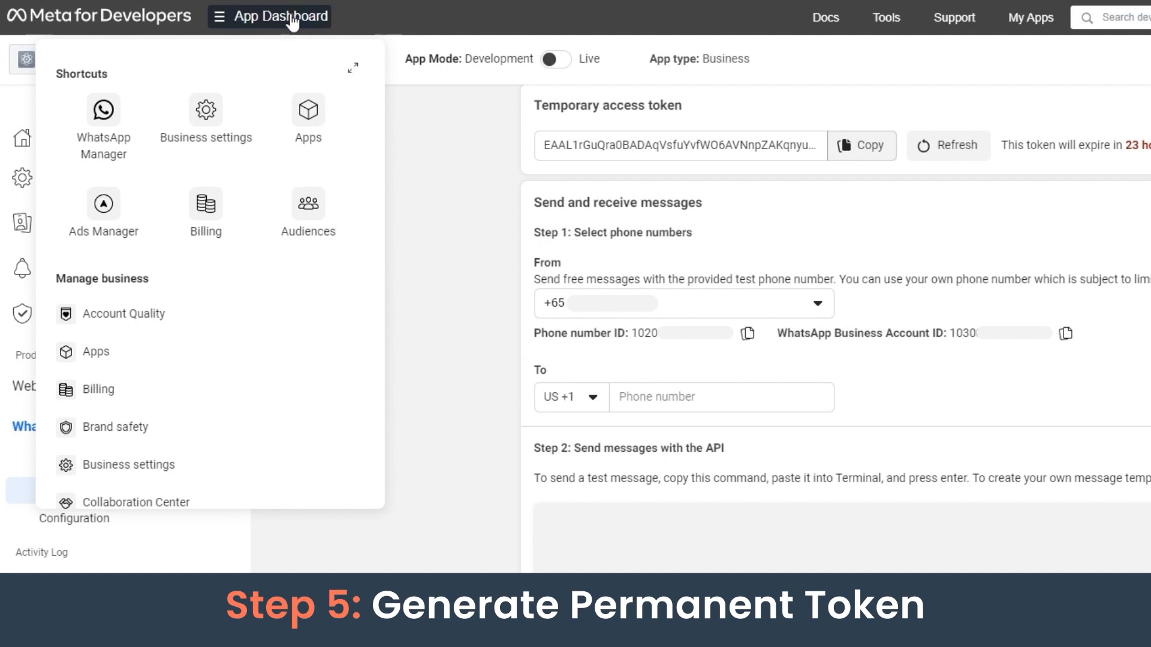
{"action": "right_click", "coordinate": [207, 122]}
{"action": "left_click", "coordinate": [271, 140]}
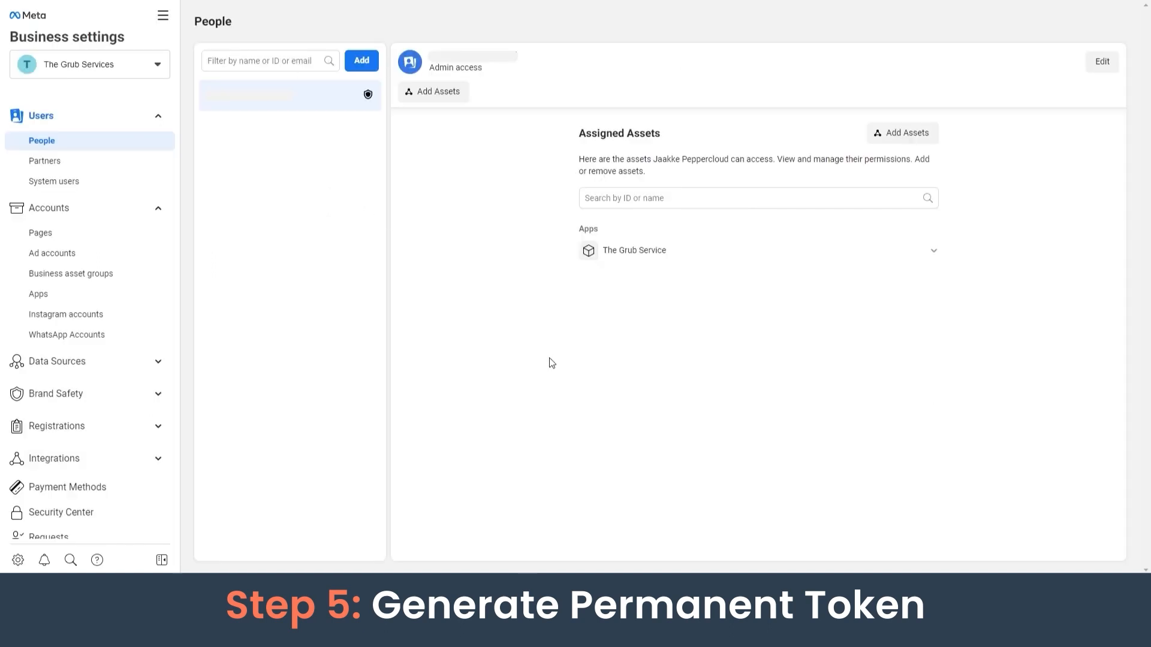
{"action": "left_click", "coordinate": [90, 184]}
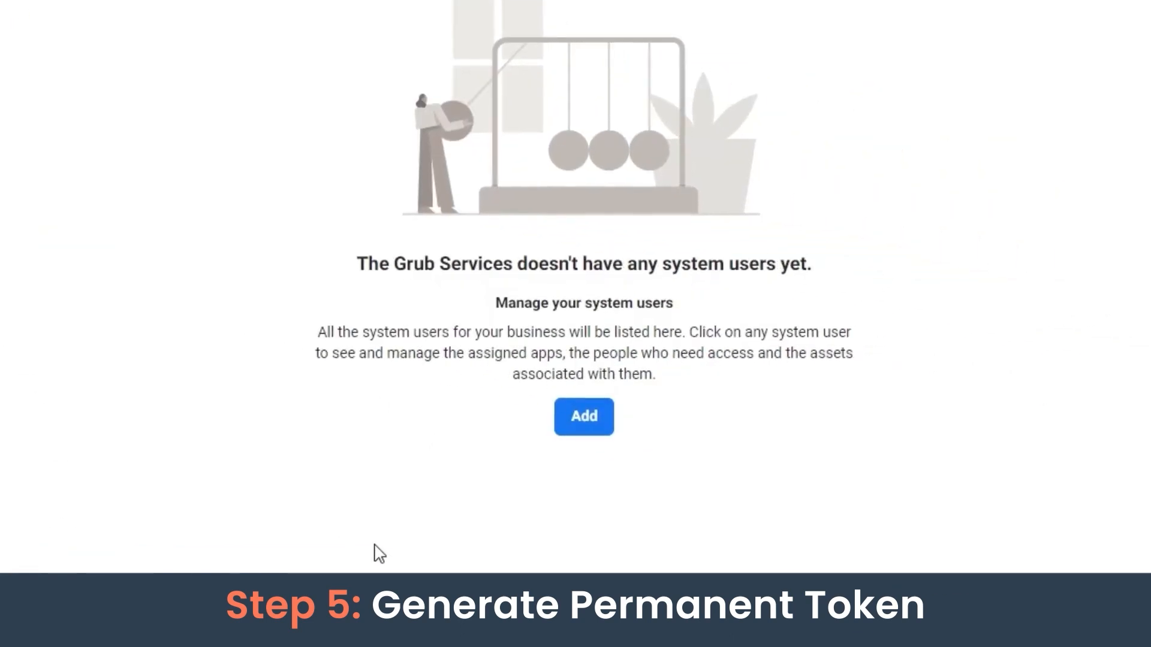
- Begin adding a system user and accept the non-discrimination policy
{"action": "left_click", "coordinate": [580, 425]}
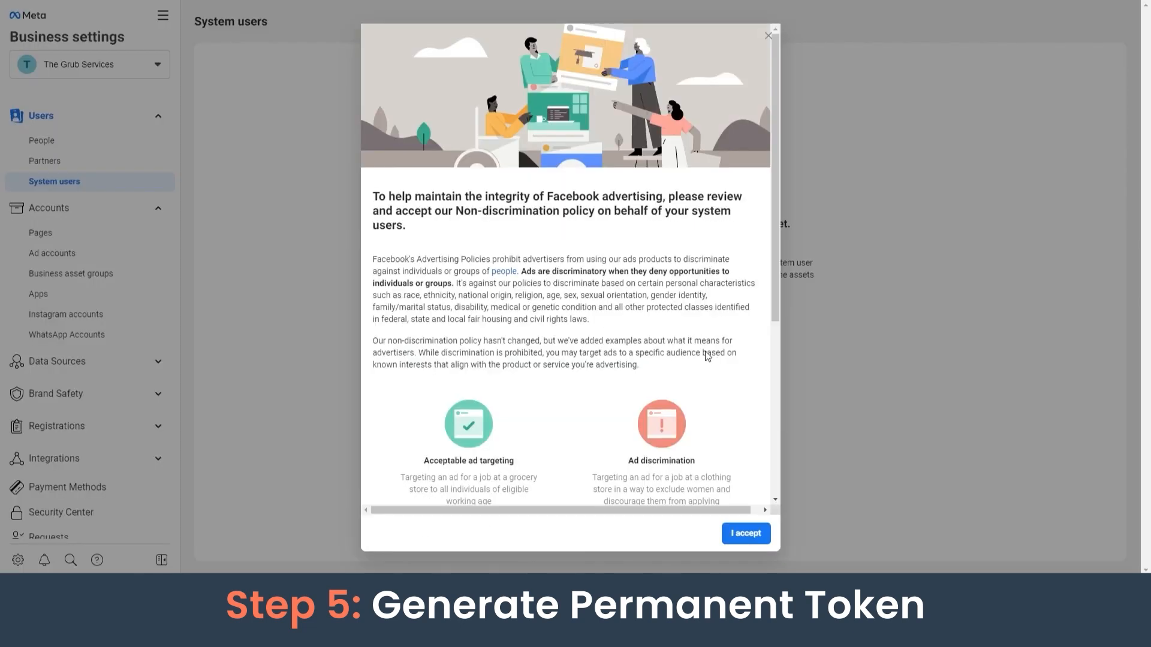
{"action": "scroll", "coordinate": [728, 410], "scroll_direction": "down", "scroll_amount": 4}
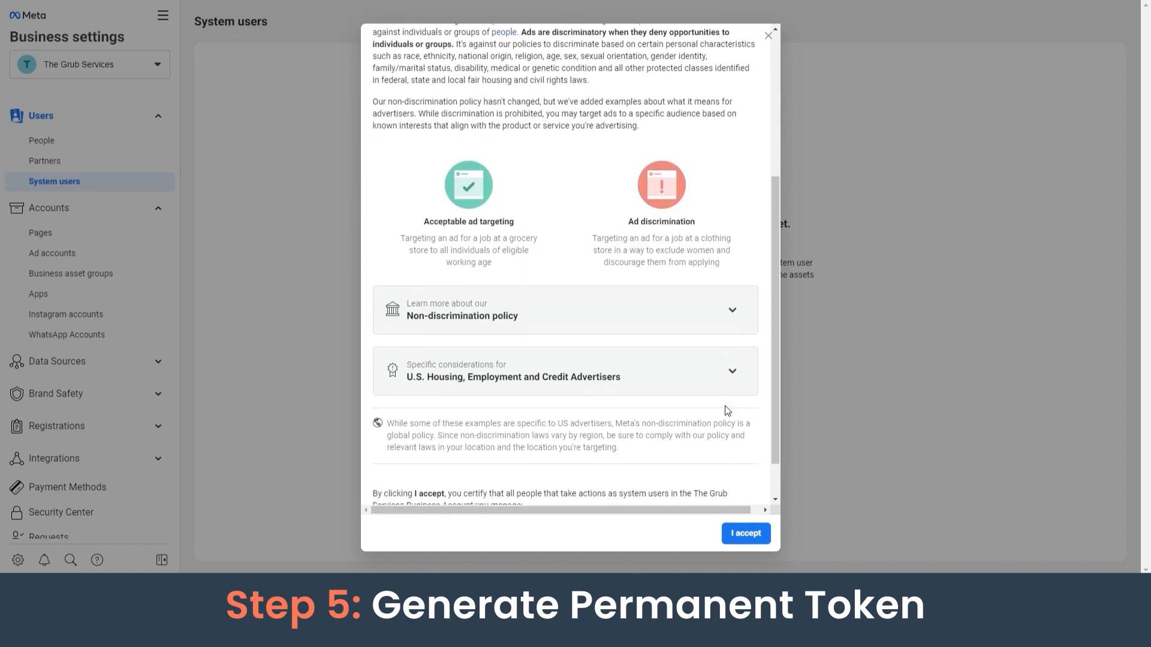
{"action": "scroll", "coordinate": [727, 411], "scroll_direction": "down", "scroll_amount": 1}
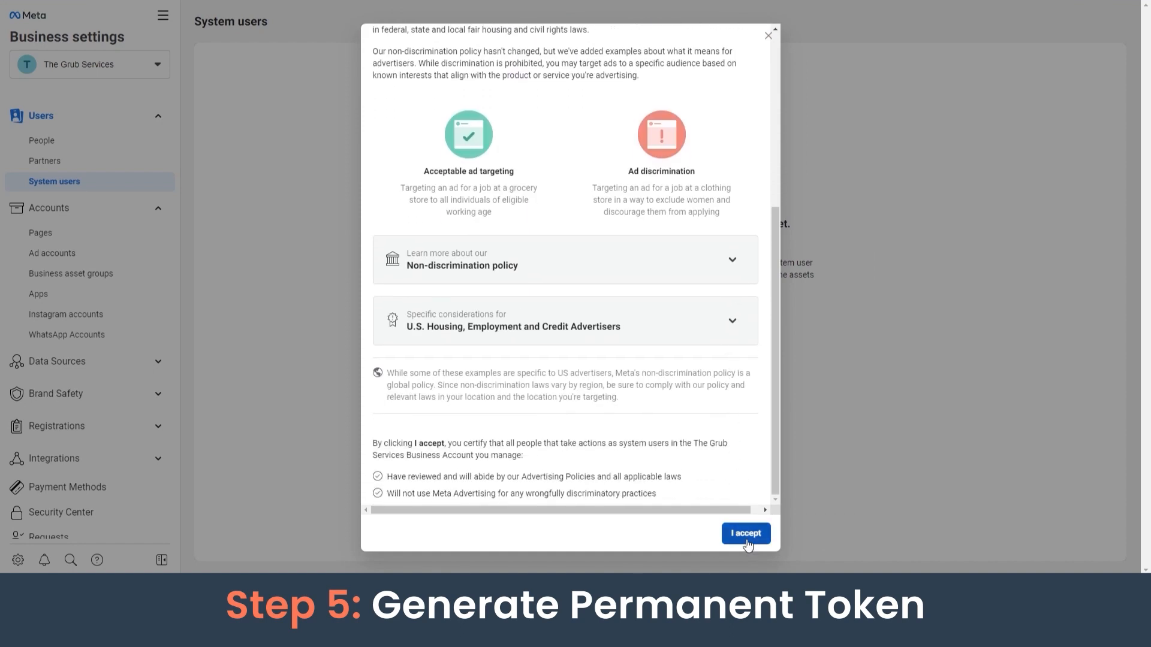
{"action": "left_click", "coordinate": [747, 539]}
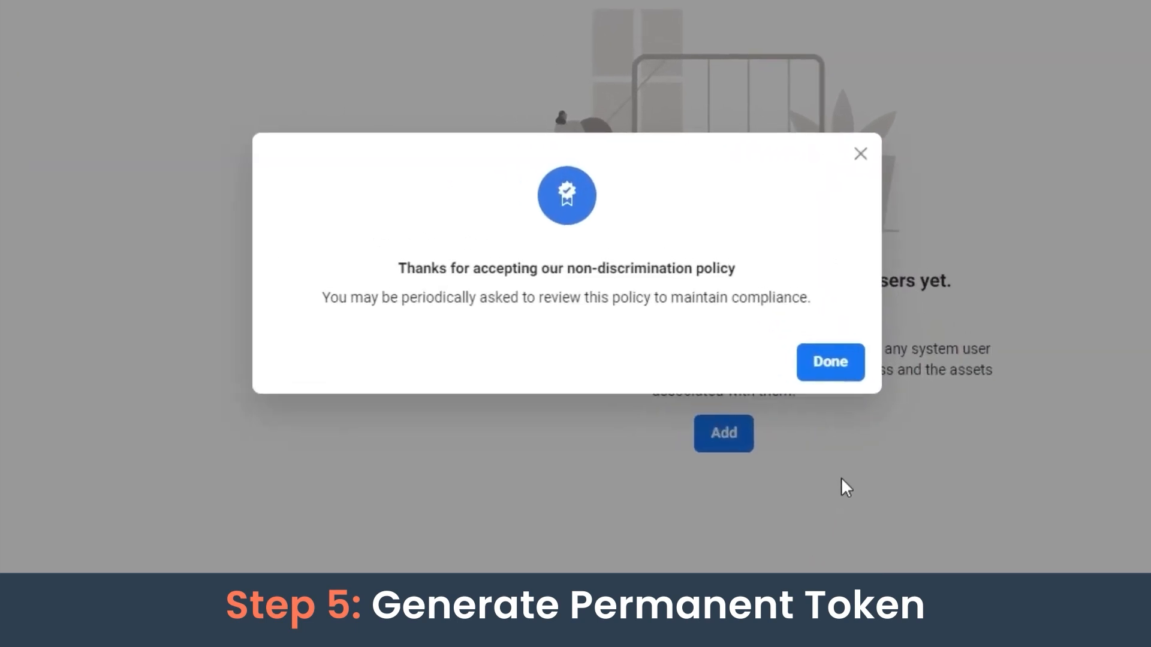
{"action": "left_click", "coordinate": [830, 367]}
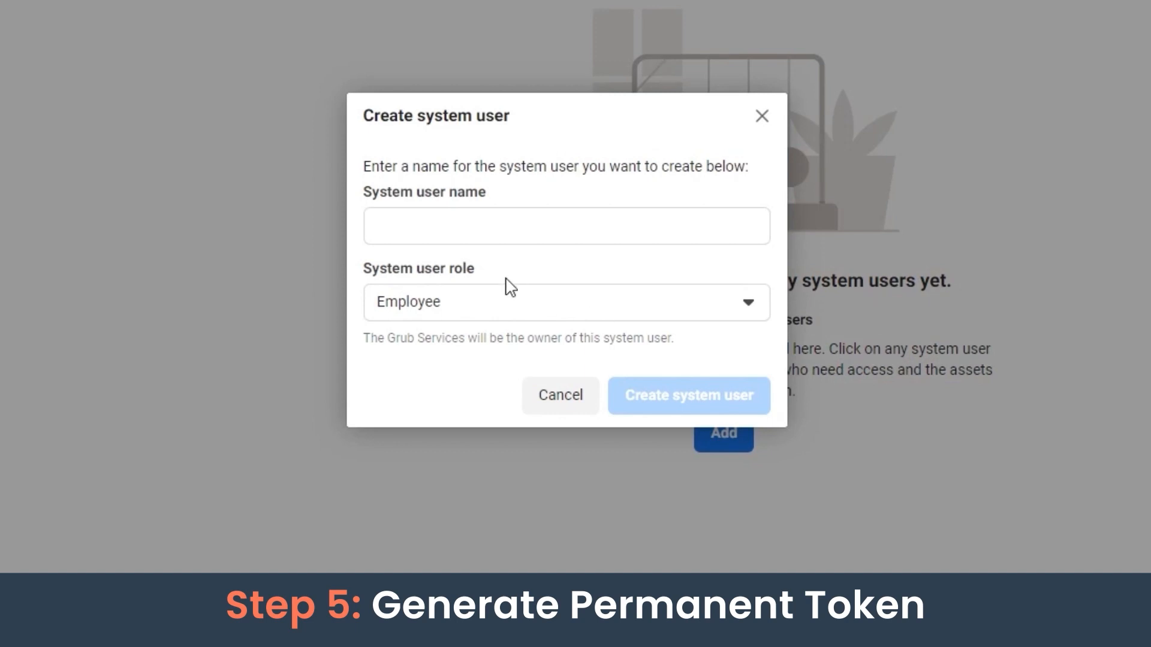
- Create the Admin system user 'Pepper Cloud CRM', accepting the policy, and begin assigning it assets
{"action": "left_click", "coordinate": [432, 232]}
{"action": "type", "text": "Pepper Cloud CRM"}
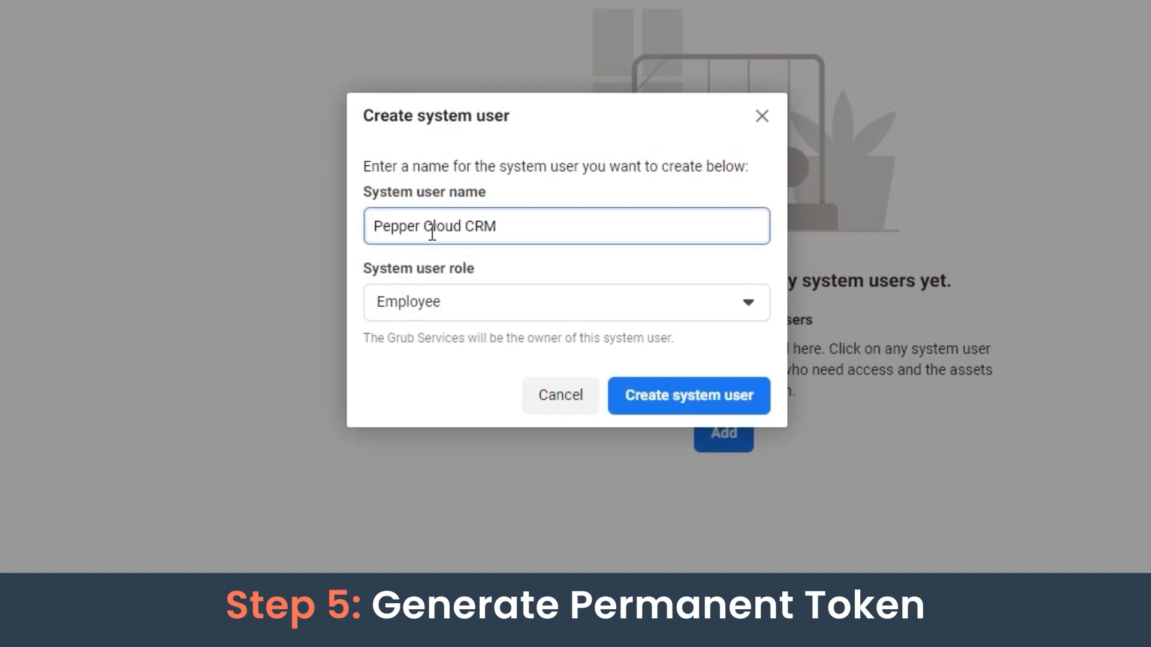
{"action": "left_click", "coordinate": [736, 316]}
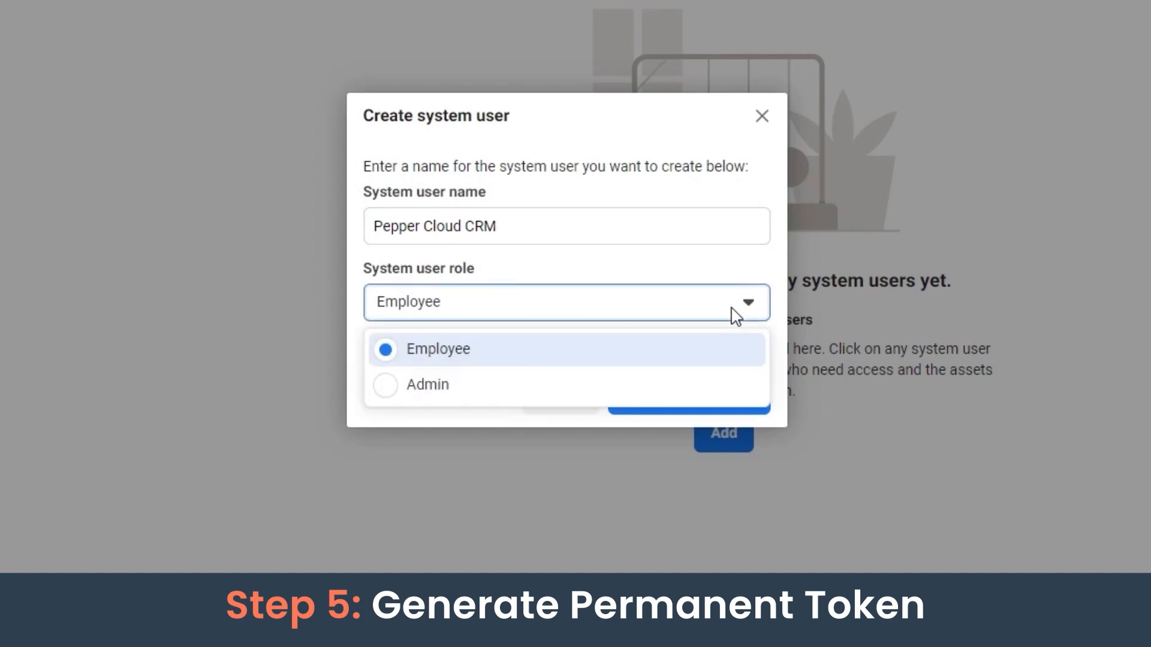
{"action": "left_click", "coordinate": [429, 387]}
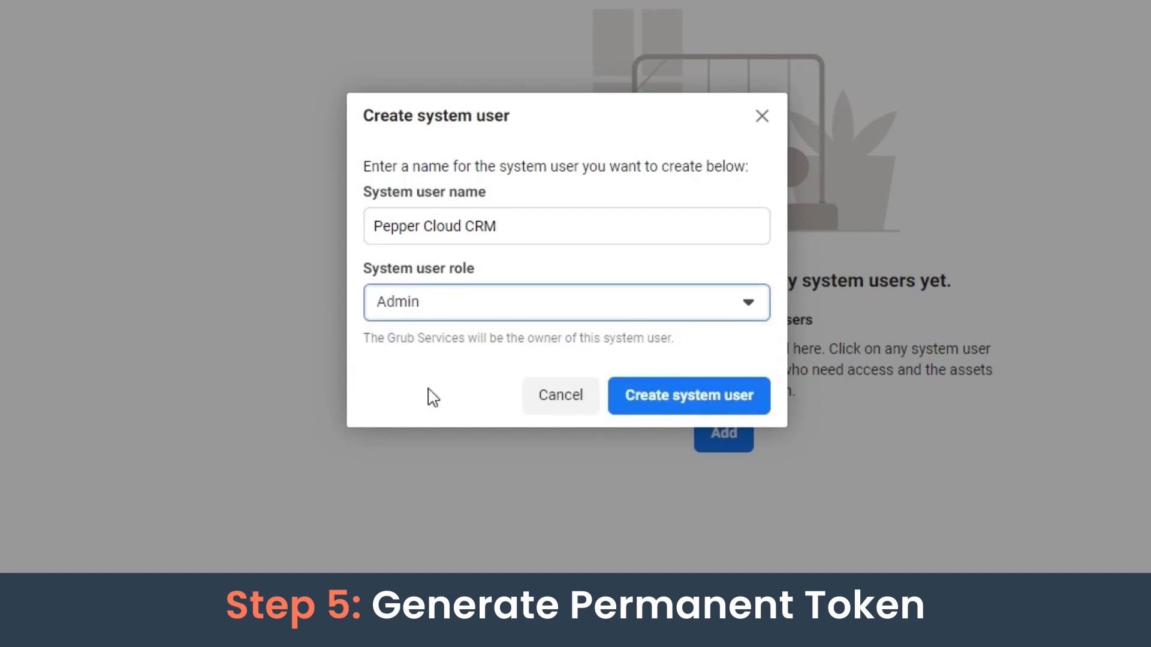
{"action": "left_click", "coordinate": [712, 400]}
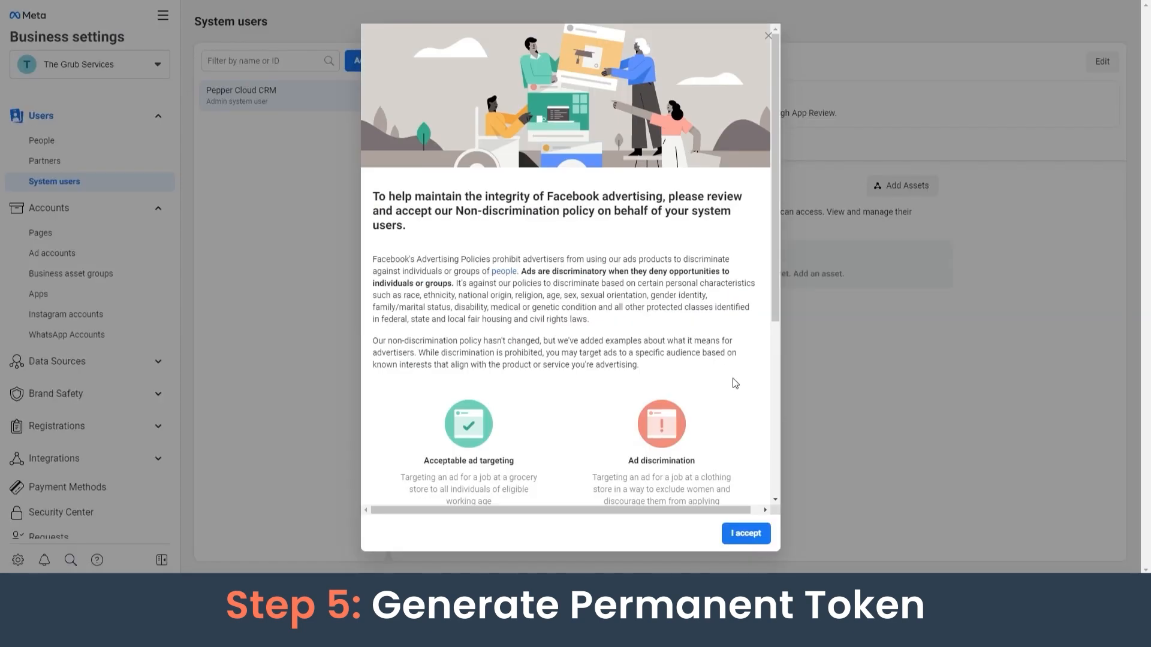
{"action": "scroll", "coordinate": [738, 401], "scroll_direction": "down", "scroll_amount": 5}
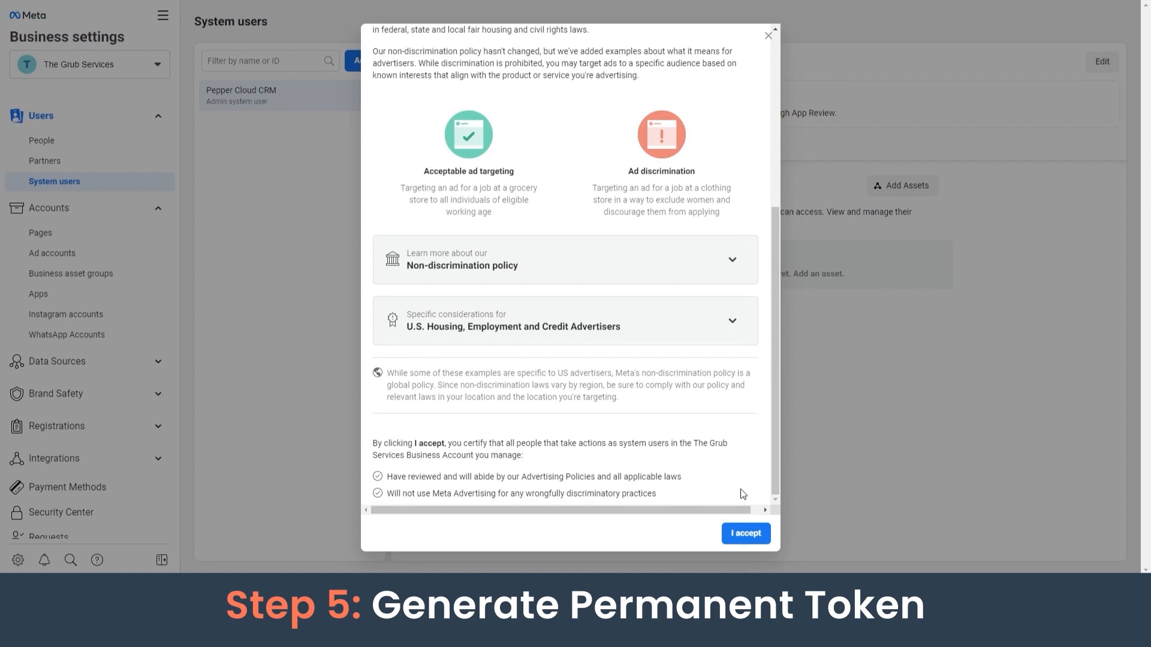
{"action": "left_click", "coordinate": [746, 534]}
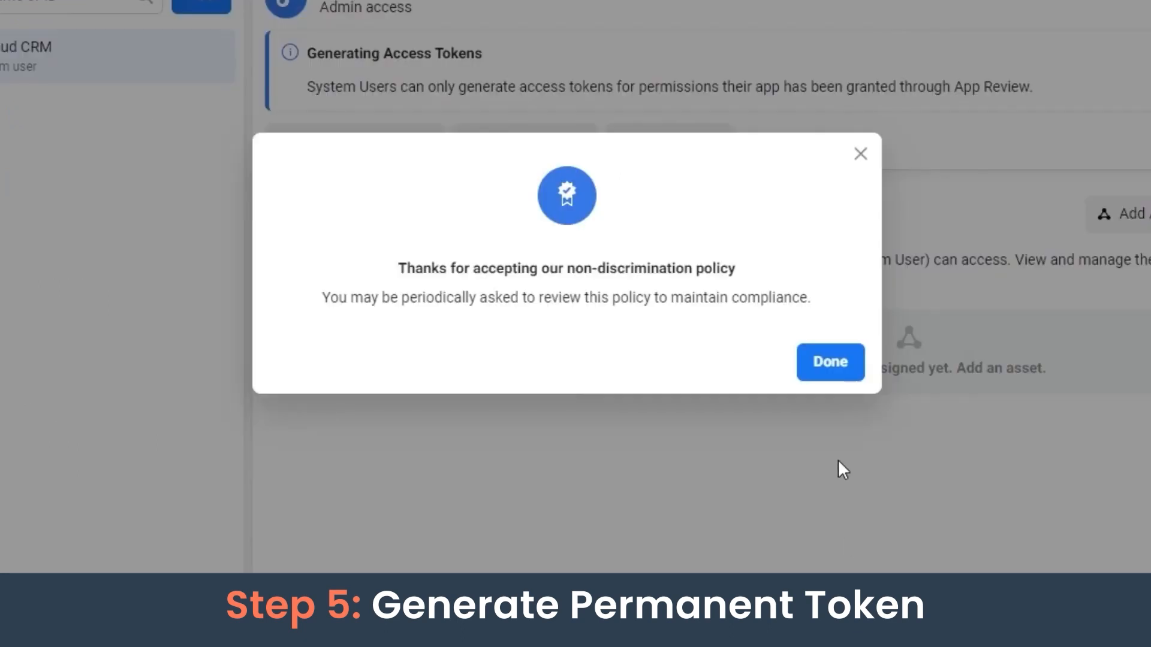
{"action": "left_click", "coordinate": [830, 364]}
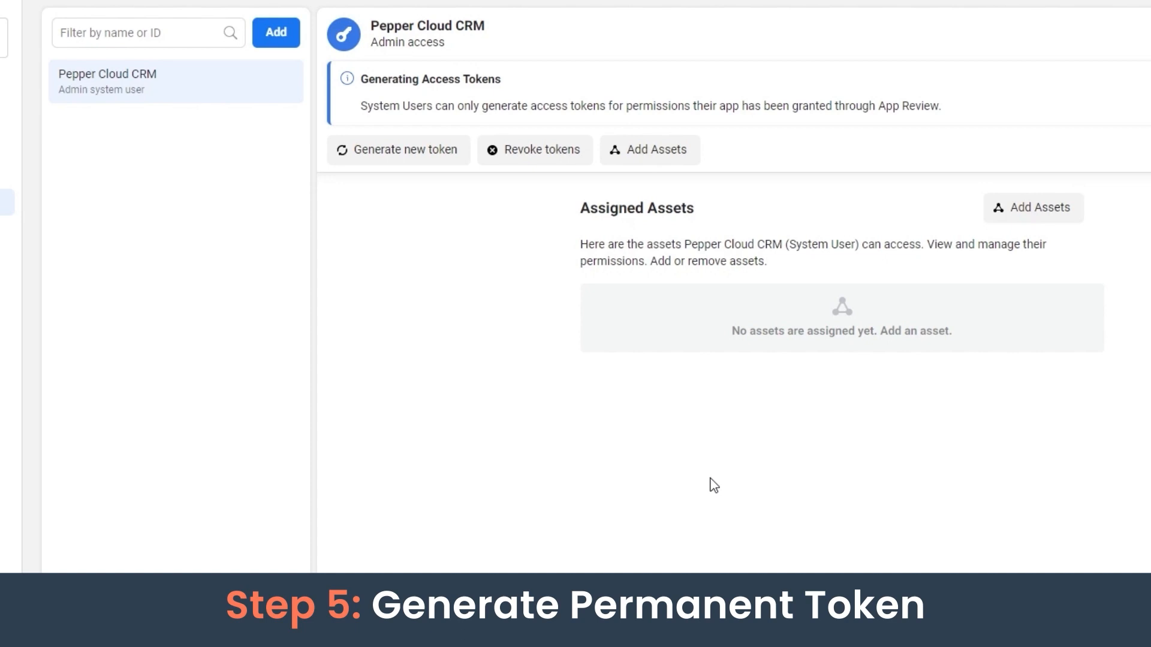
{"action": "left_click", "coordinate": [1034, 221]}
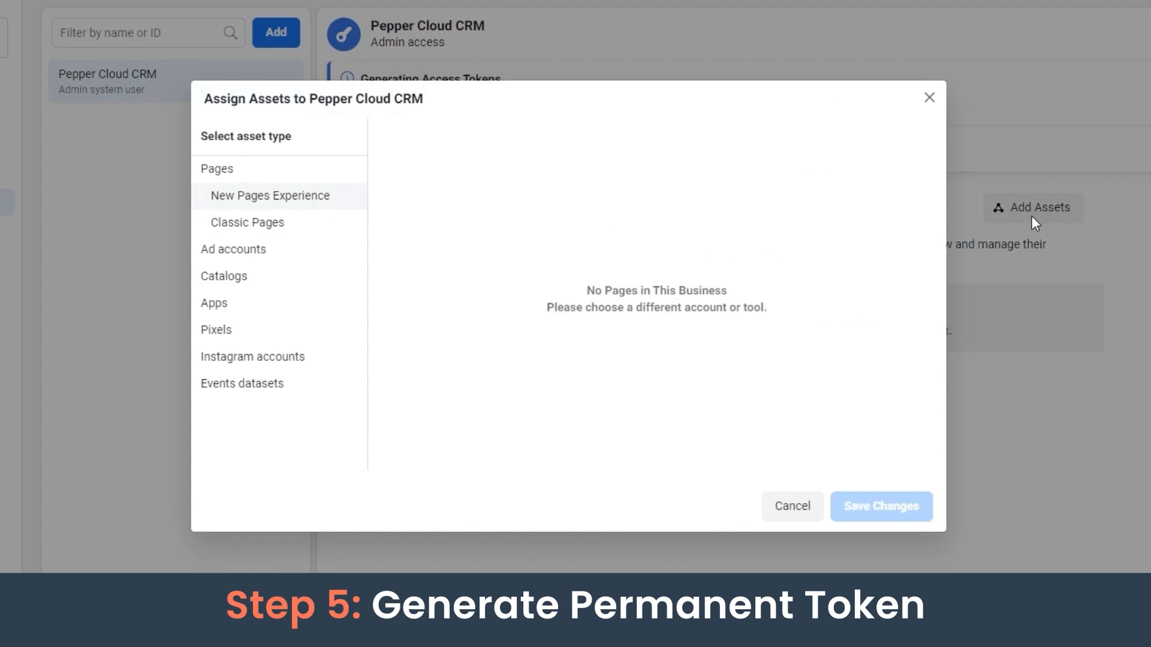
- Assign The Grub Service app to Pepper Cloud CRM with full Manage App control and save
{"action": "left_click", "coordinate": [220, 307]}
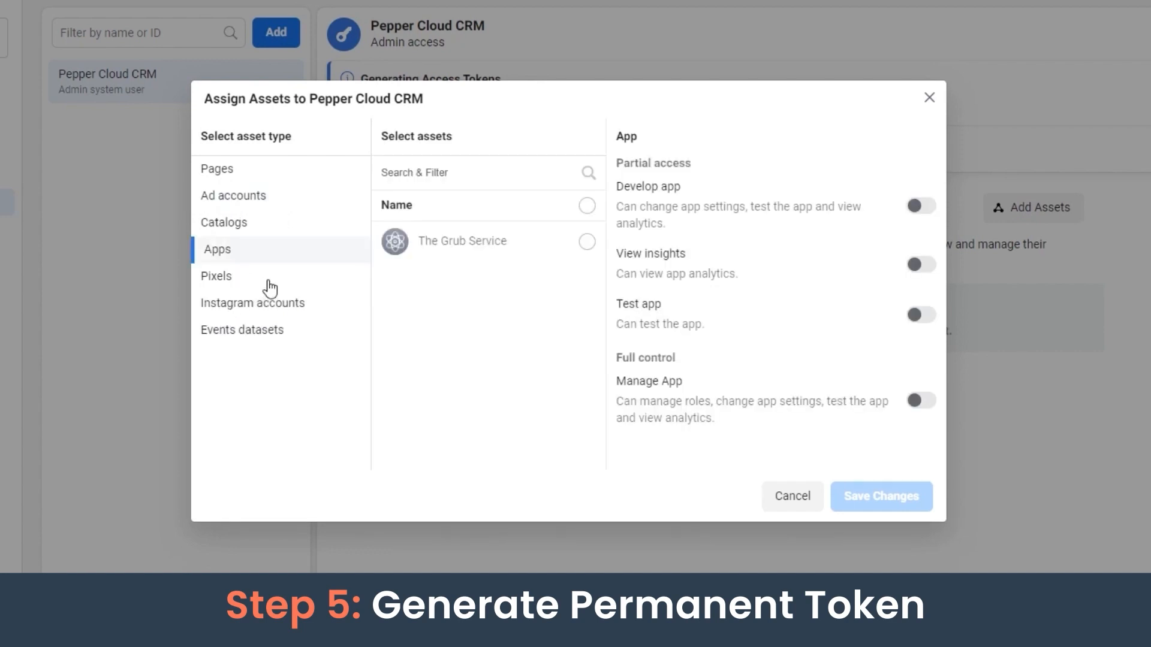
{"action": "left_click", "coordinate": [586, 242]}
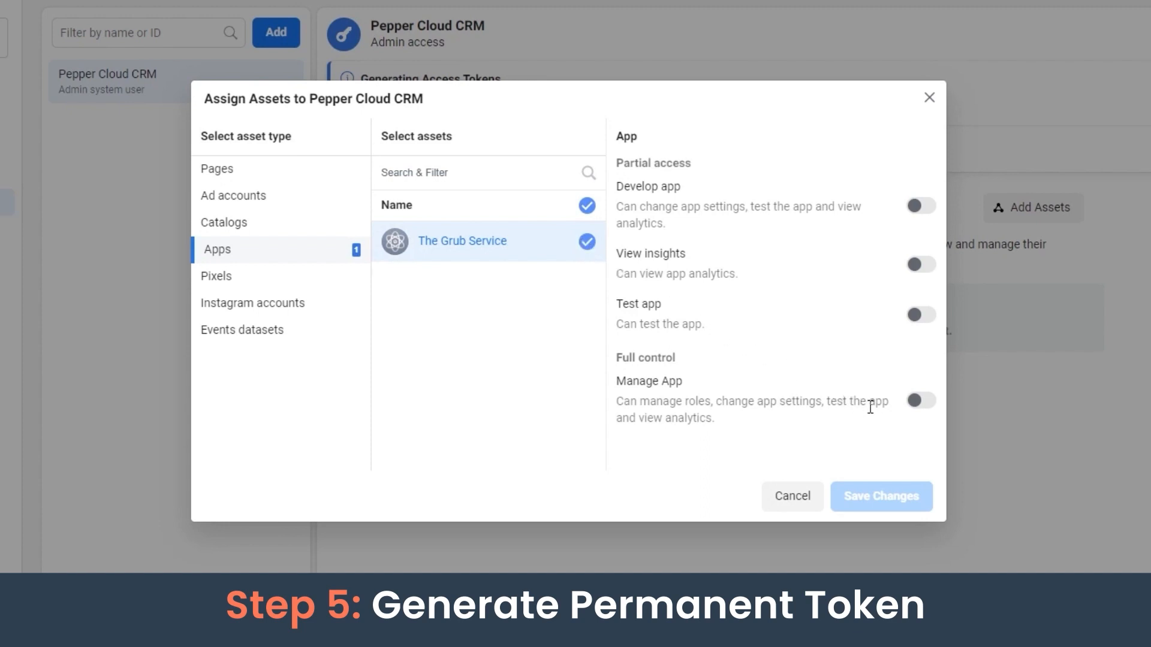
{"action": "left_click", "coordinate": [919, 402]}
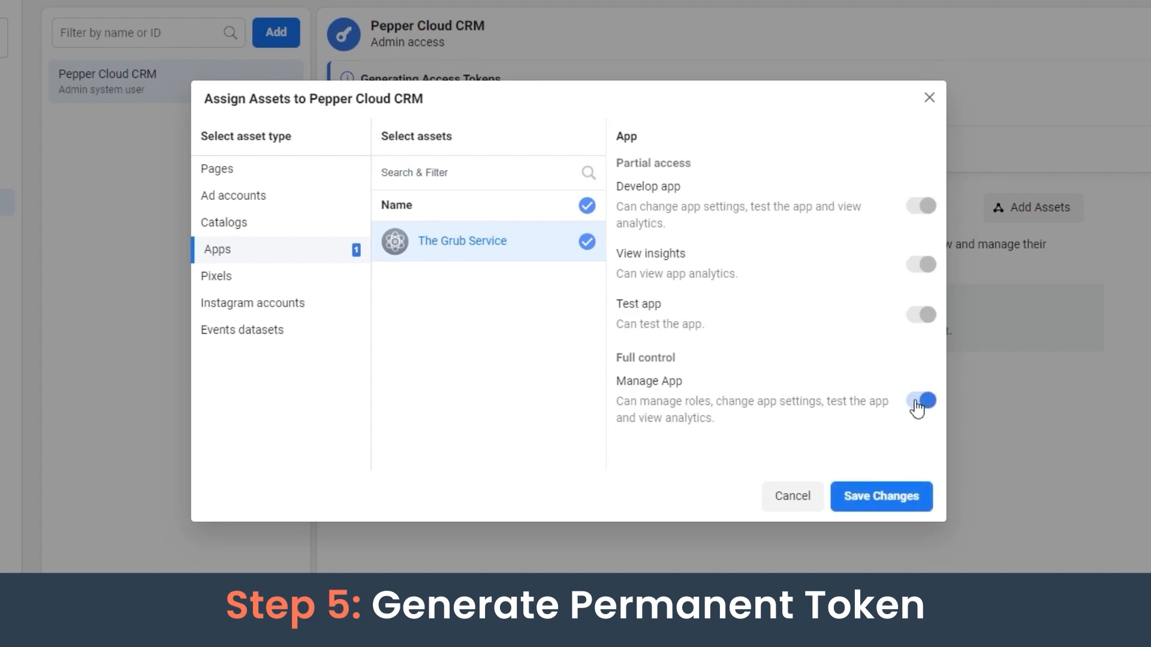
{"action": "left_click", "coordinate": [886, 511]}
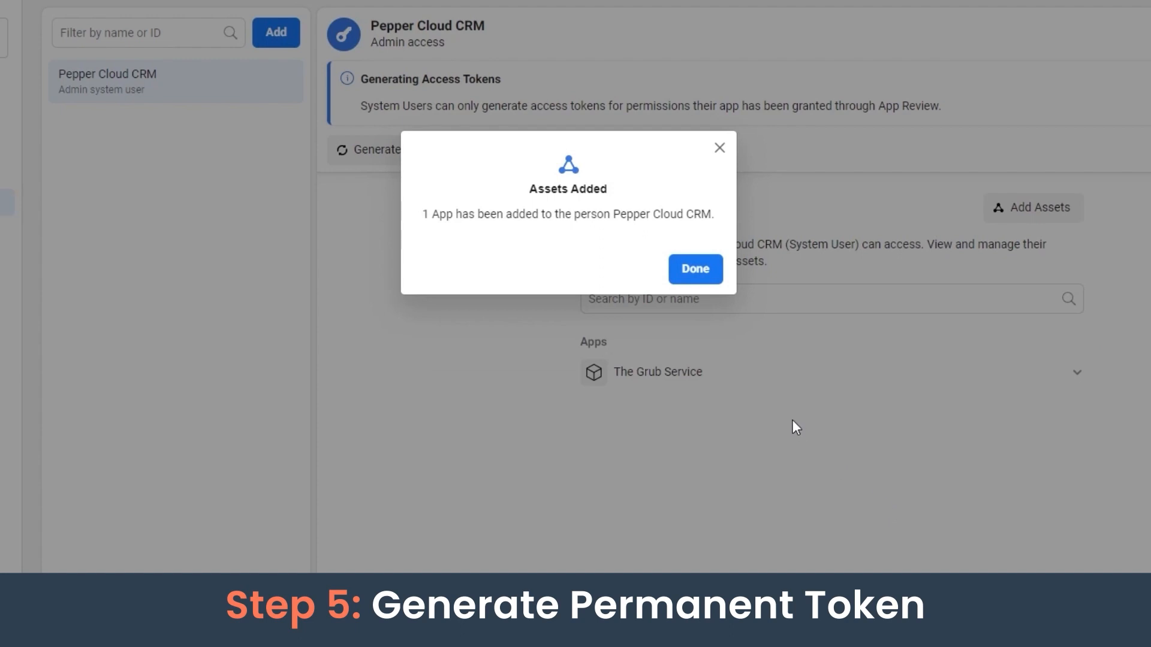
{"action": "left_click", "coordinate": [696, 270]}
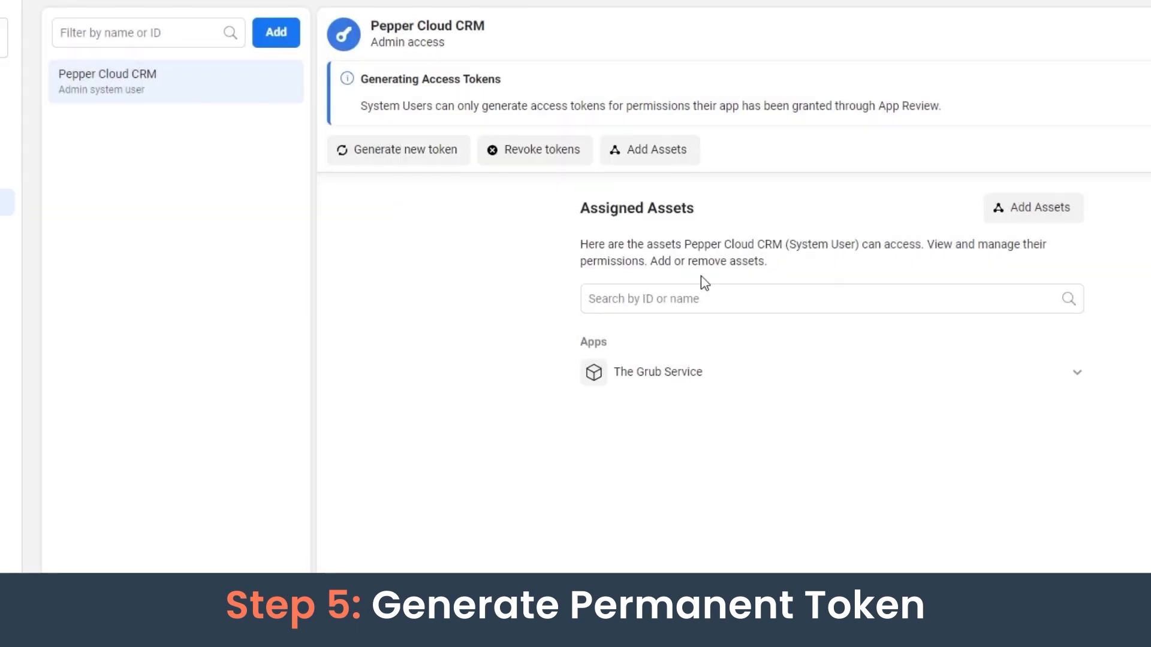
- Generate a token for The Grub Service with whatsapp_business_management and whatsapp_business_messaging permissions
{"action": "left_click", "coordinate": [425, 146]}
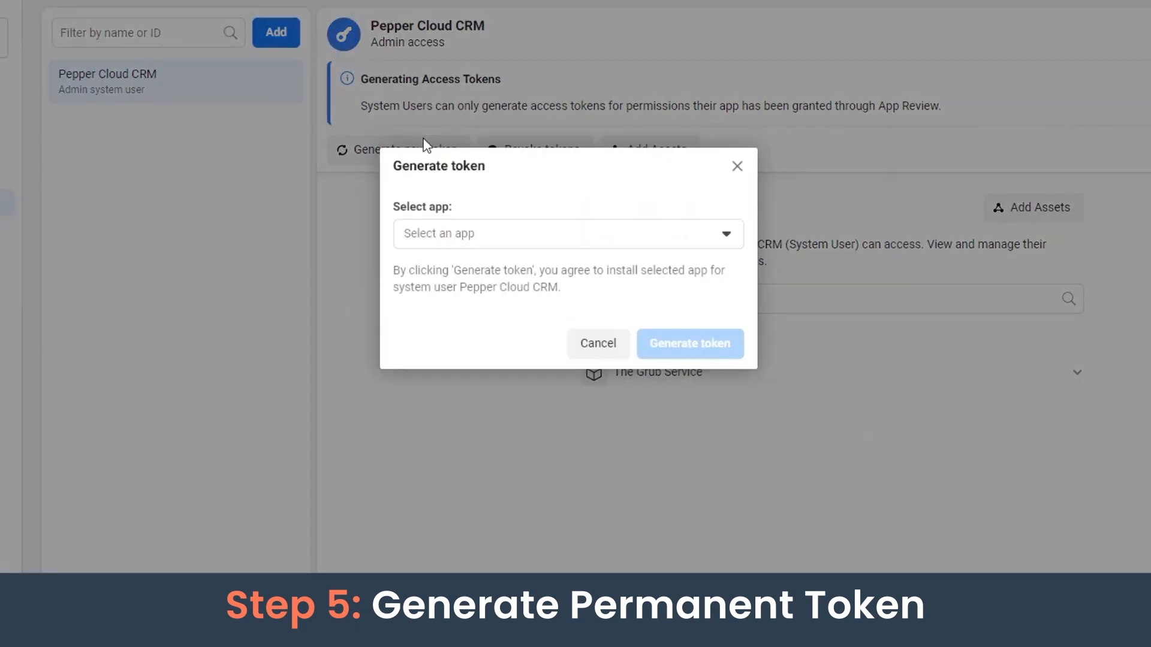
{"action": "left_click", "coordinate": [631, 237]}
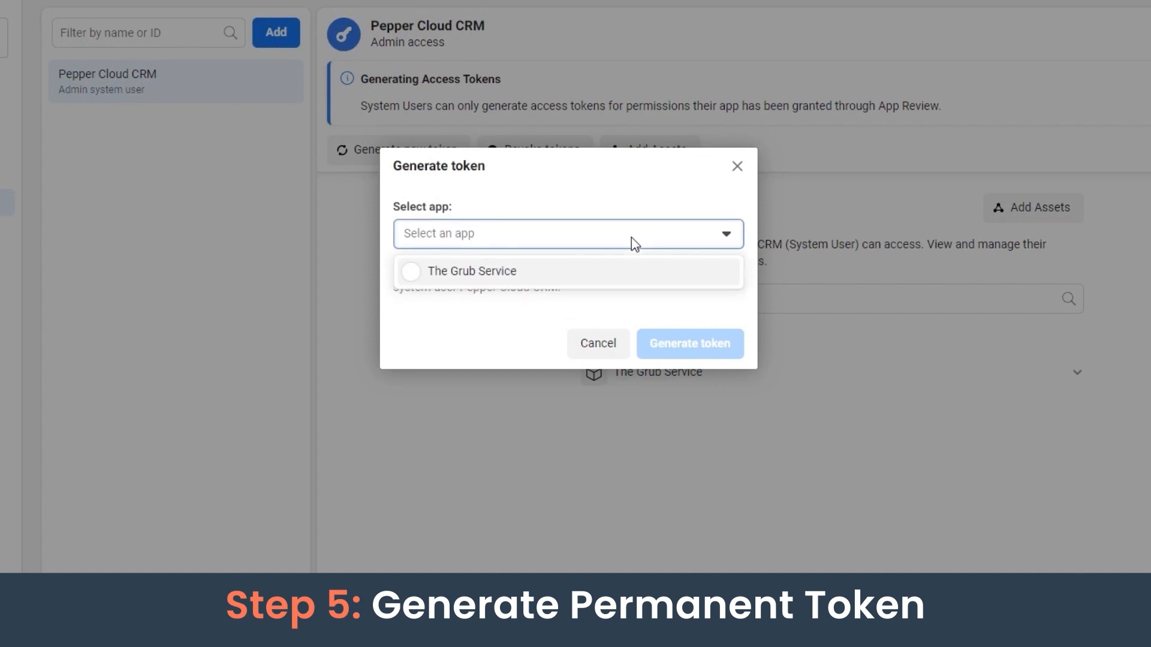
{"action": "left_click", "coordinate": [495, 276]}
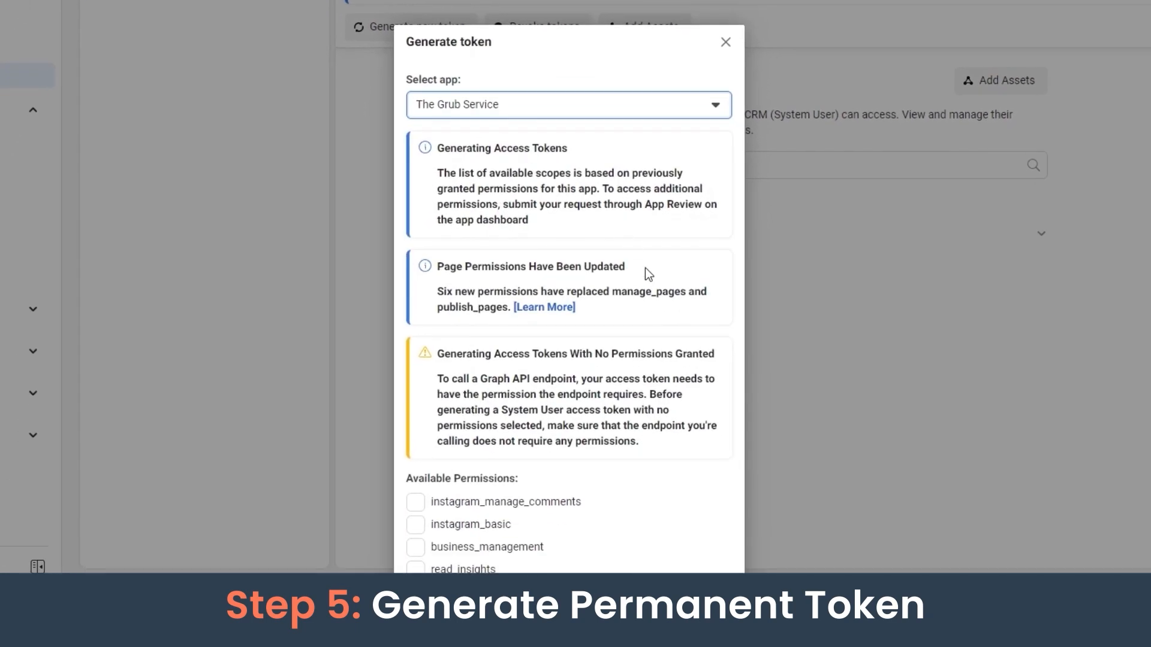
{"action": "scroll", "coordinate": [660, 318], "scroll_direction": "down", "scroll_amount": 5}
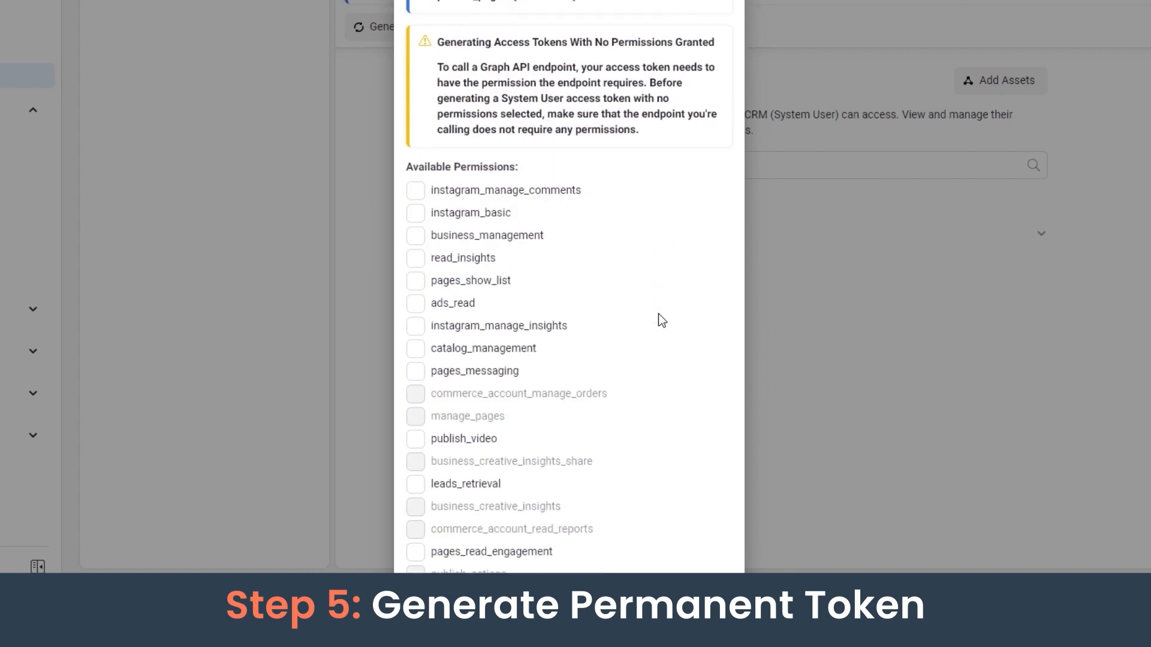
{"action": "scroll", "coordinate": [659, 314], "scroll_direction": "down", "scroll_amount": 6}
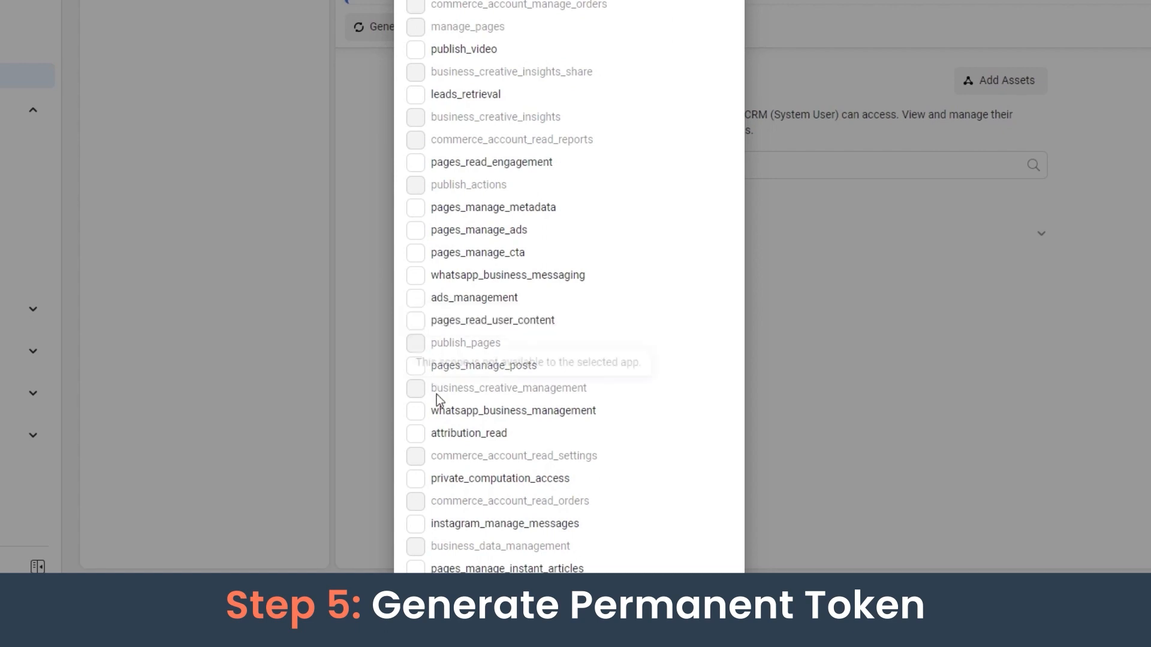
{"action": "left_click", "coordinate": [441, 418]}
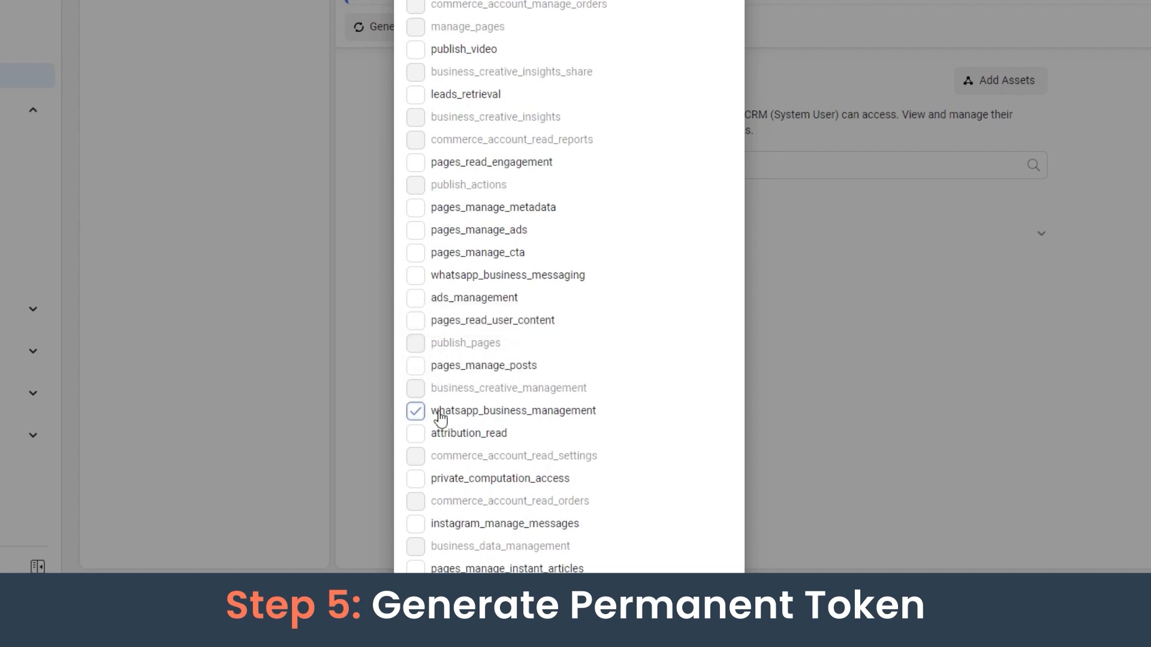
{"action": "left_click", "coordinate": [444, 280]}
{"action": "scroll", "coordinate": [606, 316], "scroll_direction": "down", "scroll_amount": 4}
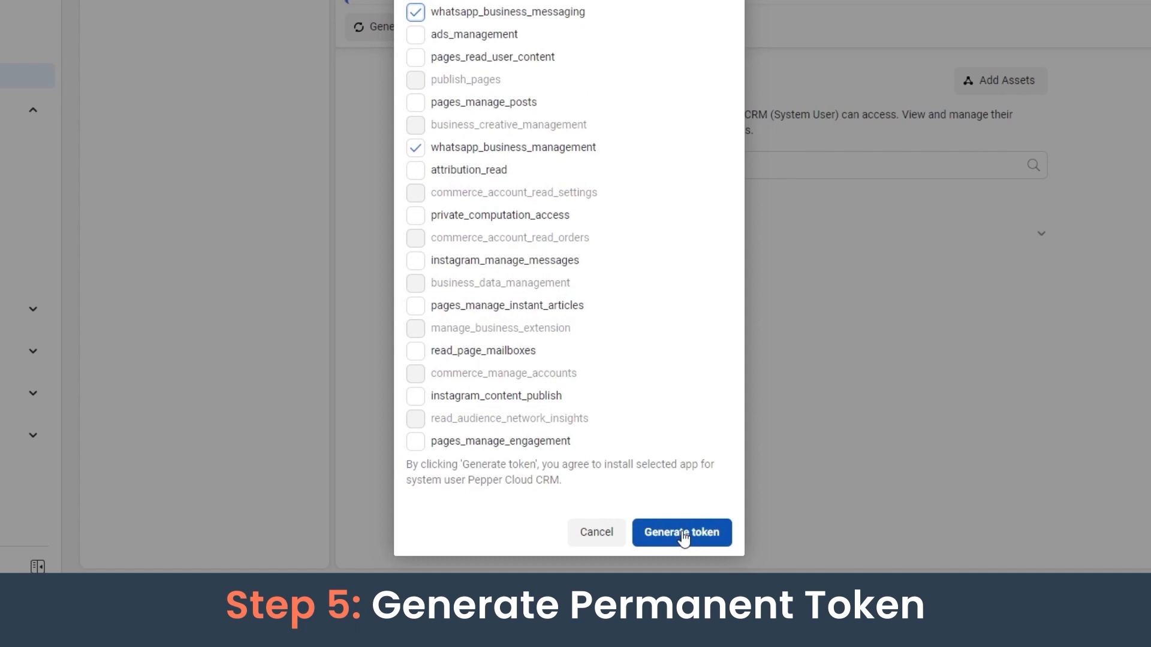
{"action": "left_click", "coordinate": [684, 538]}
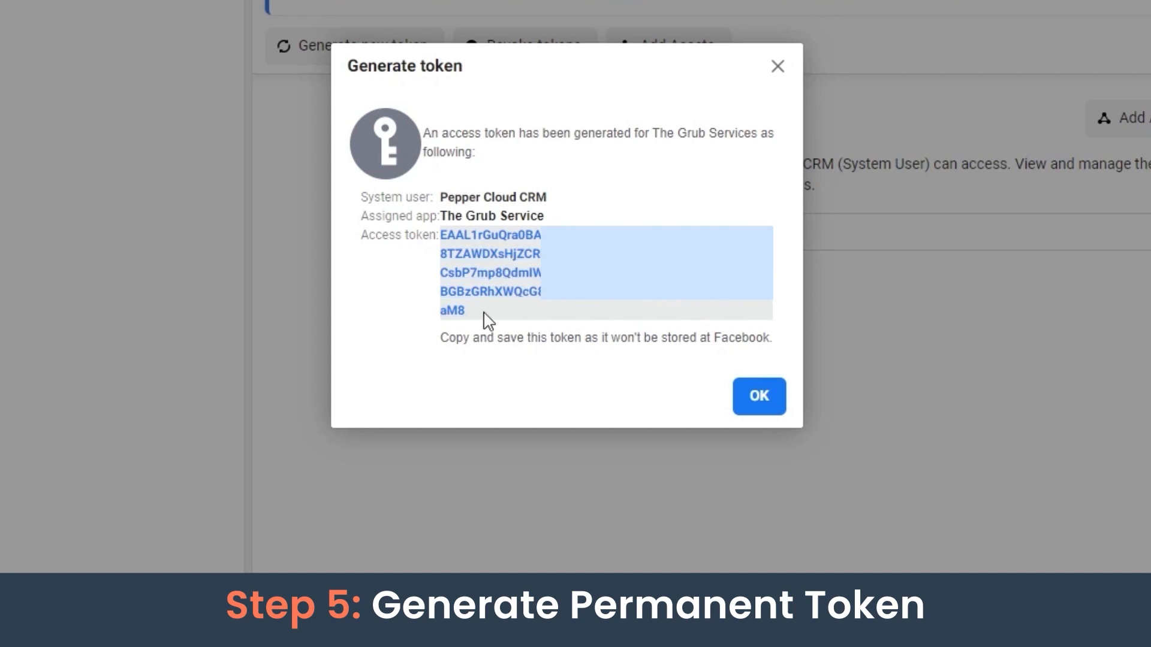
- Copy the newly generated access token to the clipboard
{"action": "left_click_drag", "start_coordinate": [467, 312], "coordinate": [444, 232]}
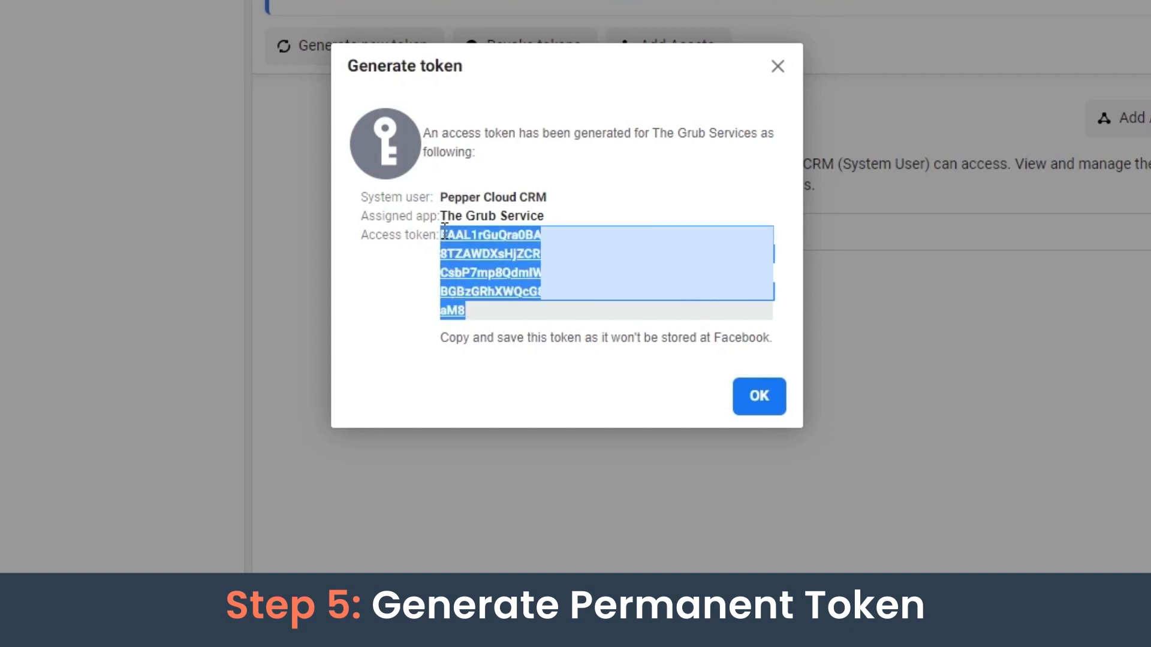
{"action": "right_click", "coordinate": [445, 235]}
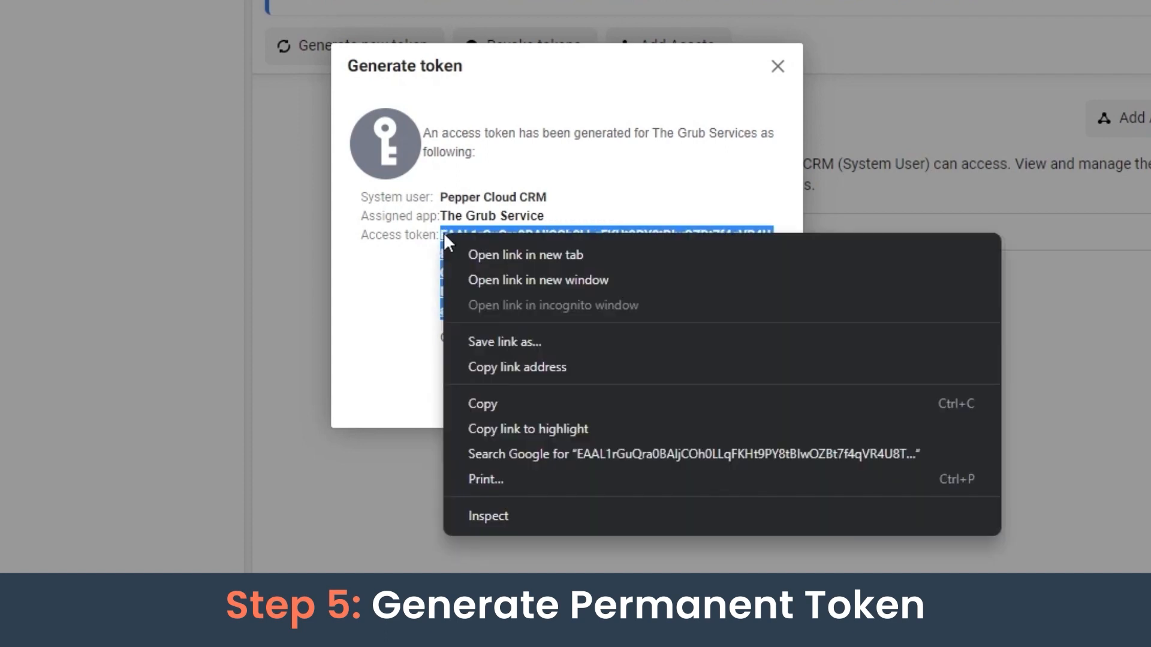
{"action": "left_click", "coordinate": [486, 399]}
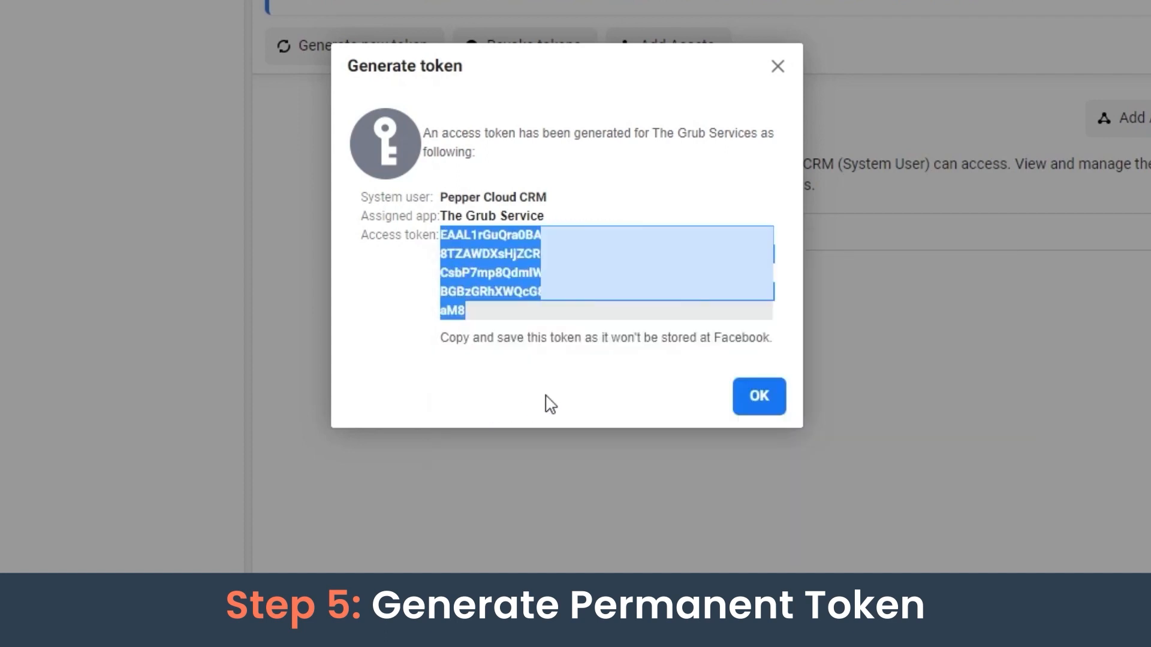
{"action": "left_click", "coordinate": [591, 389]}
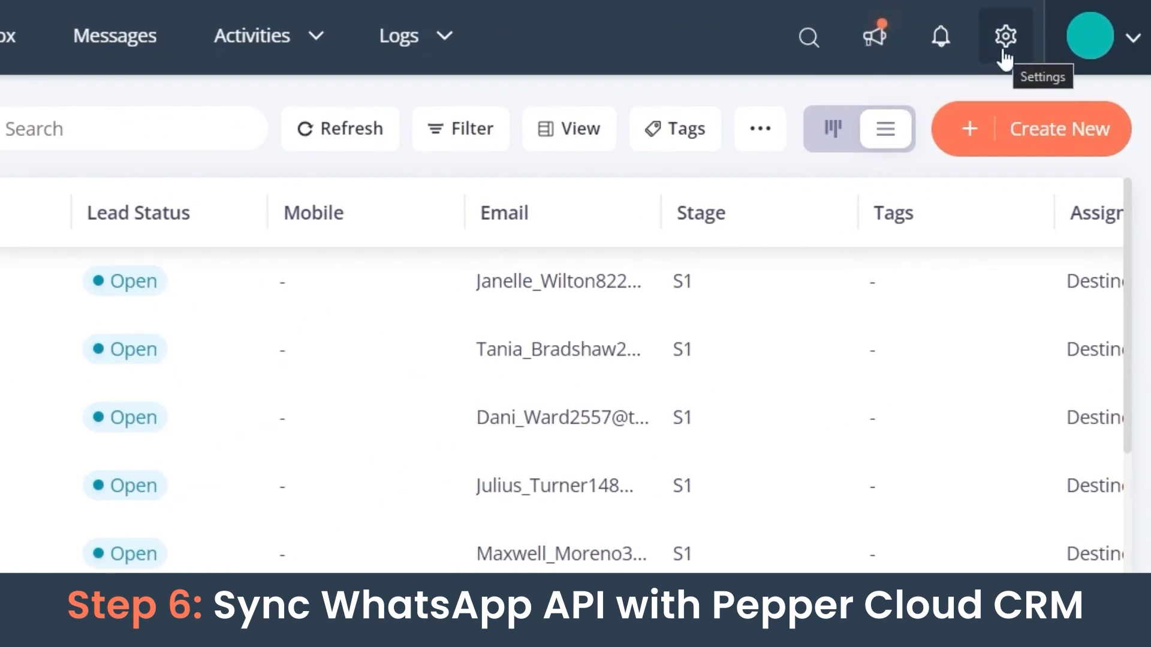
- Go to Settings > Integration > Channels and create a new WhatsApp Cloud API channel
{"action": "left_click", "coordinate": [1006, 37]}
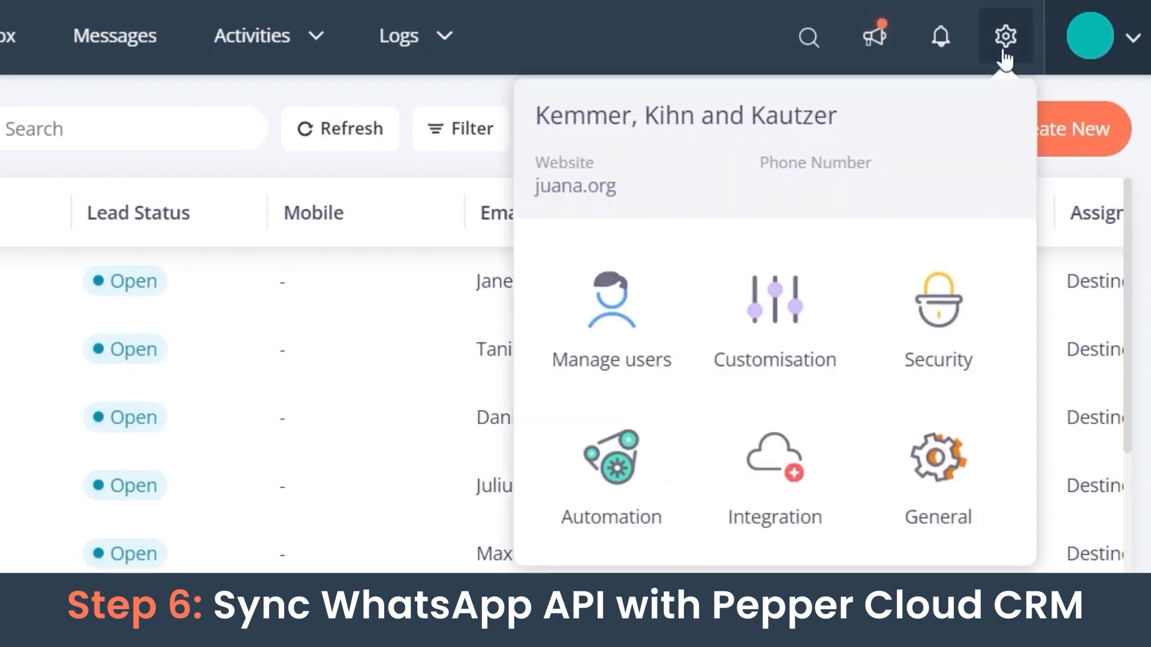
{"action": "left_click", "coordinate": [791, 501]}
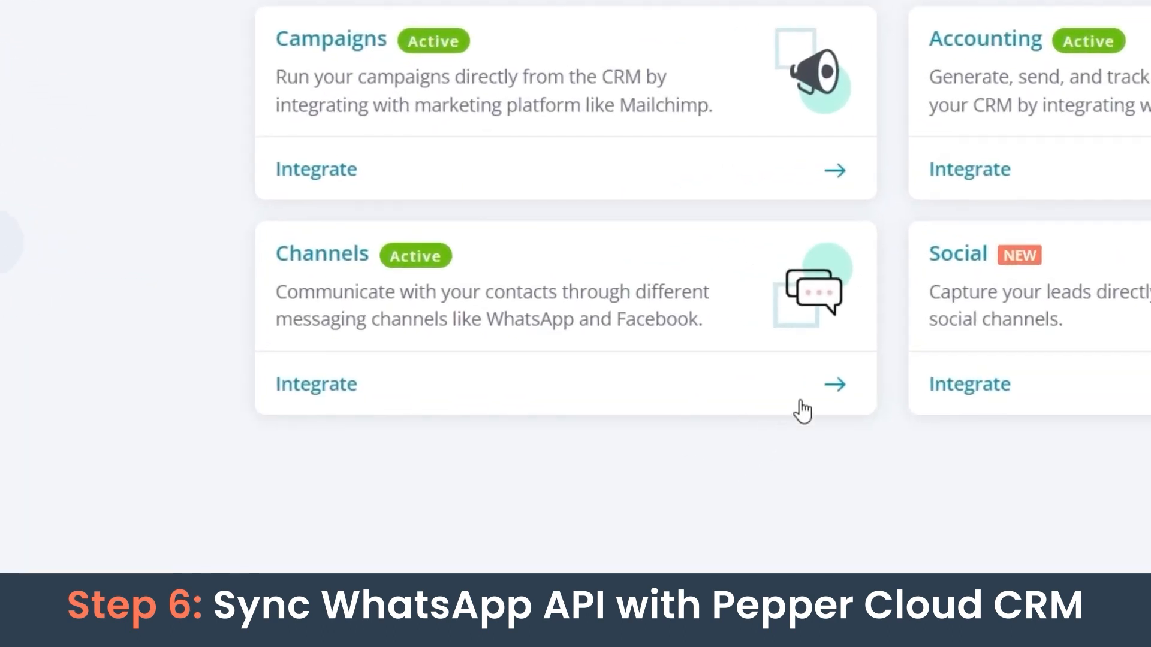
{"action": "left_click", "coordinate": [824, 387]}
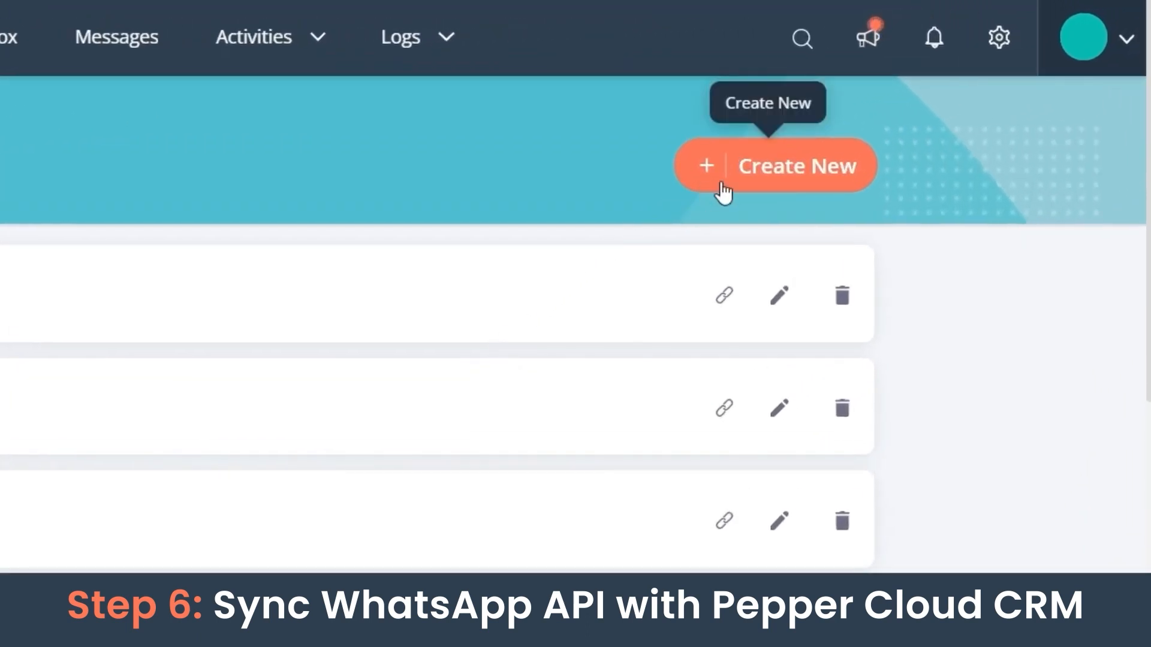
{"action": "left_click", "coordinate": [762, 179]}
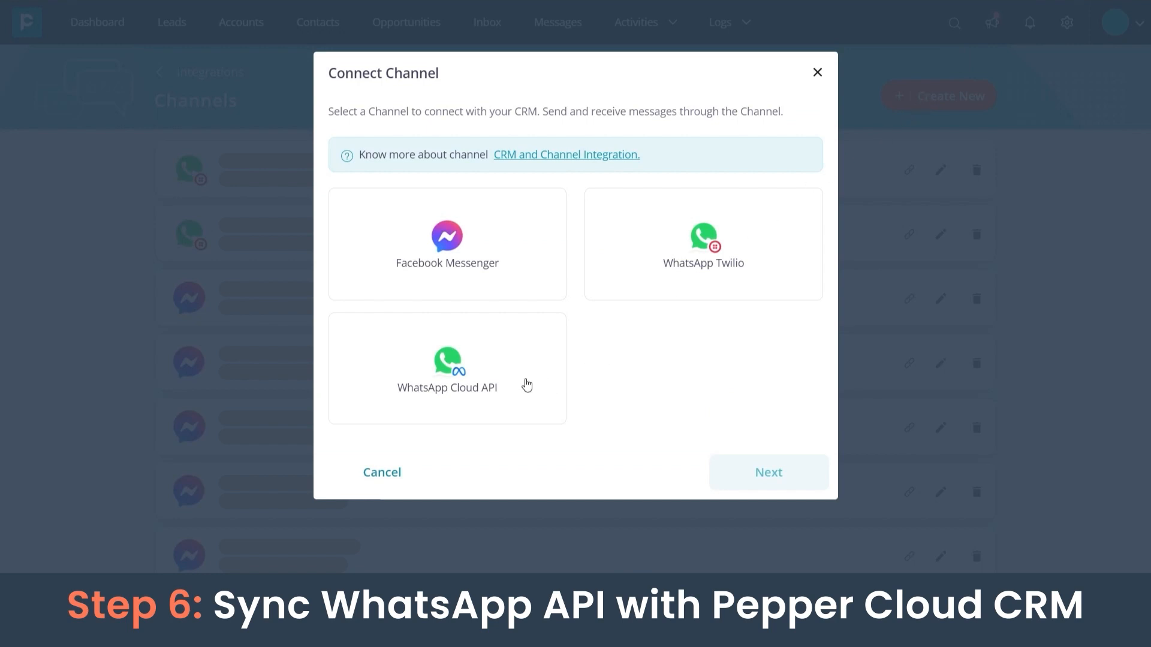
{"action": "left_click", "coordinate": [444, 381]}
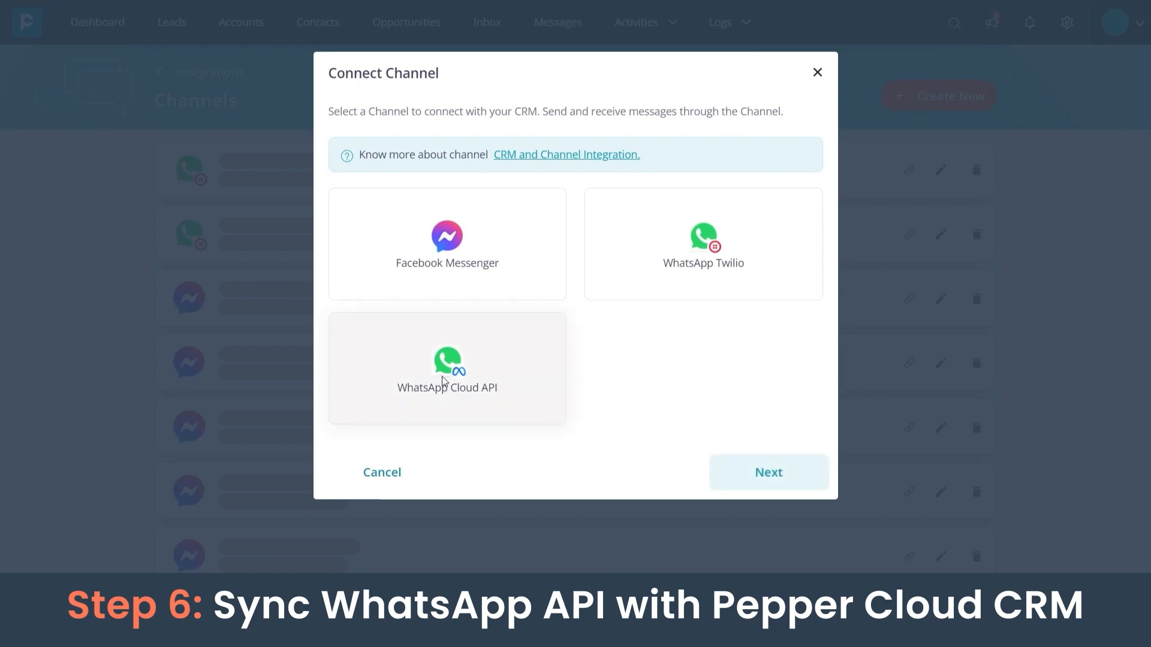
{"action": "left_click", "coordinate": [759, 471]}
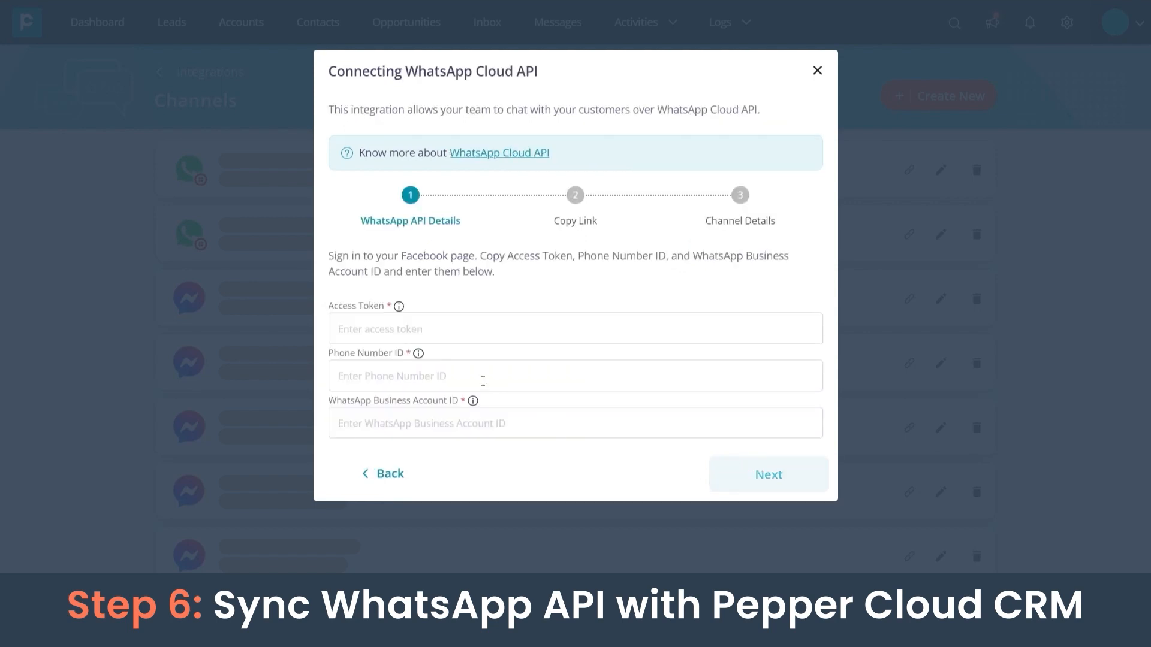
- Paste the access token, Phone Number ID and WhatsApp Business Account ID, then continue
{"action": "left_click", "coordinate": [420, 333]}
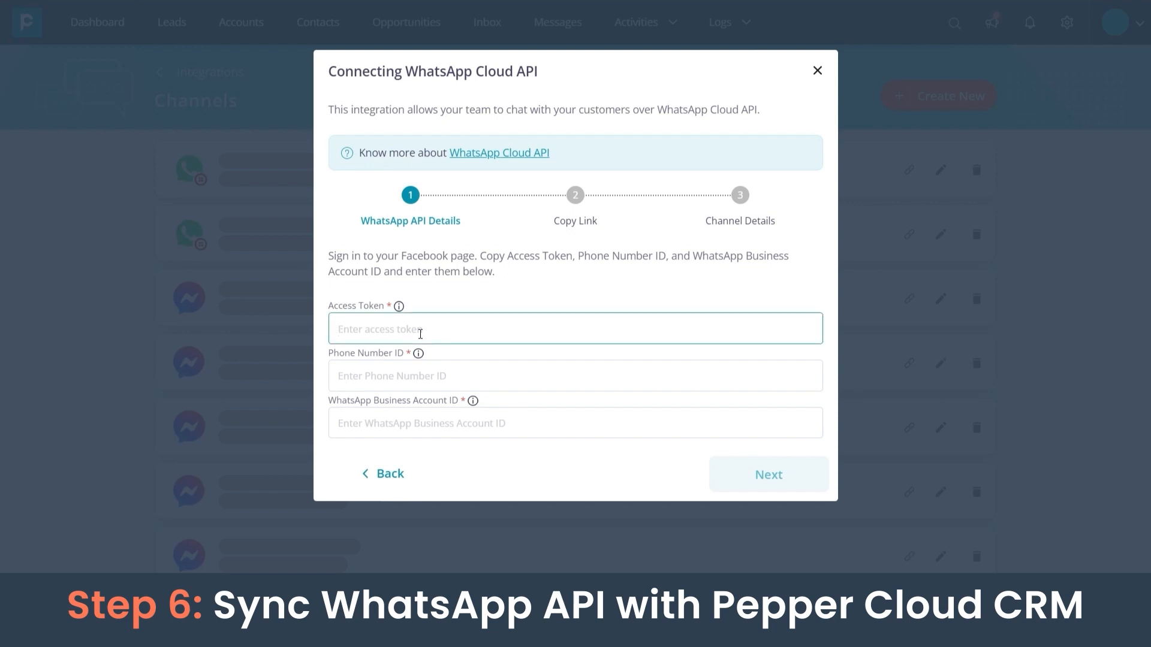
{"action": "key", "text": "ctrl+v"}
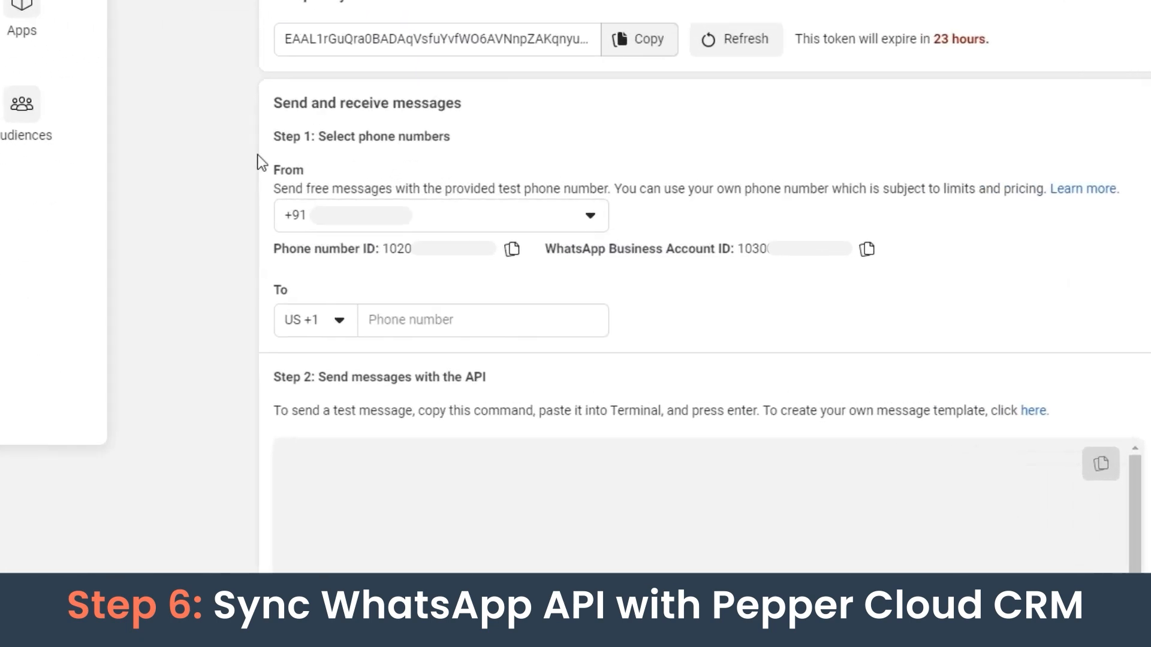
{"action": "left_click_drag", "start_coordinate": [360, 250], "coordinate": [486, 264]}
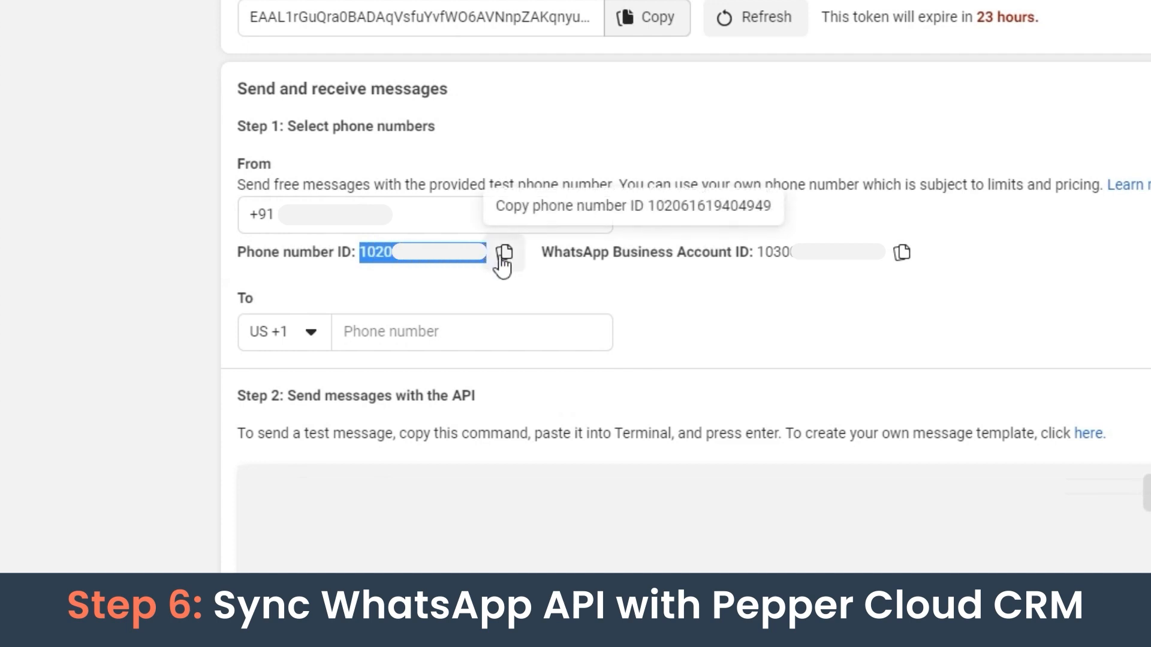
{"action": "left_click", "coordinate": [504, 254]}
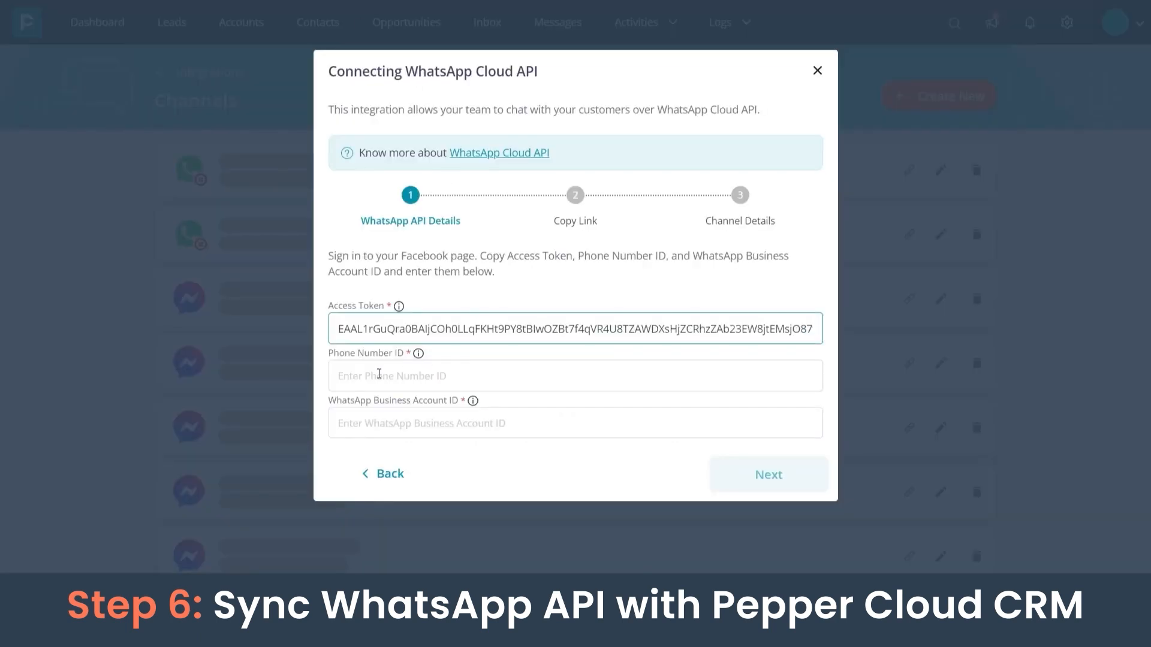
{"action": "left_click", "coordinate": [377, 375]}
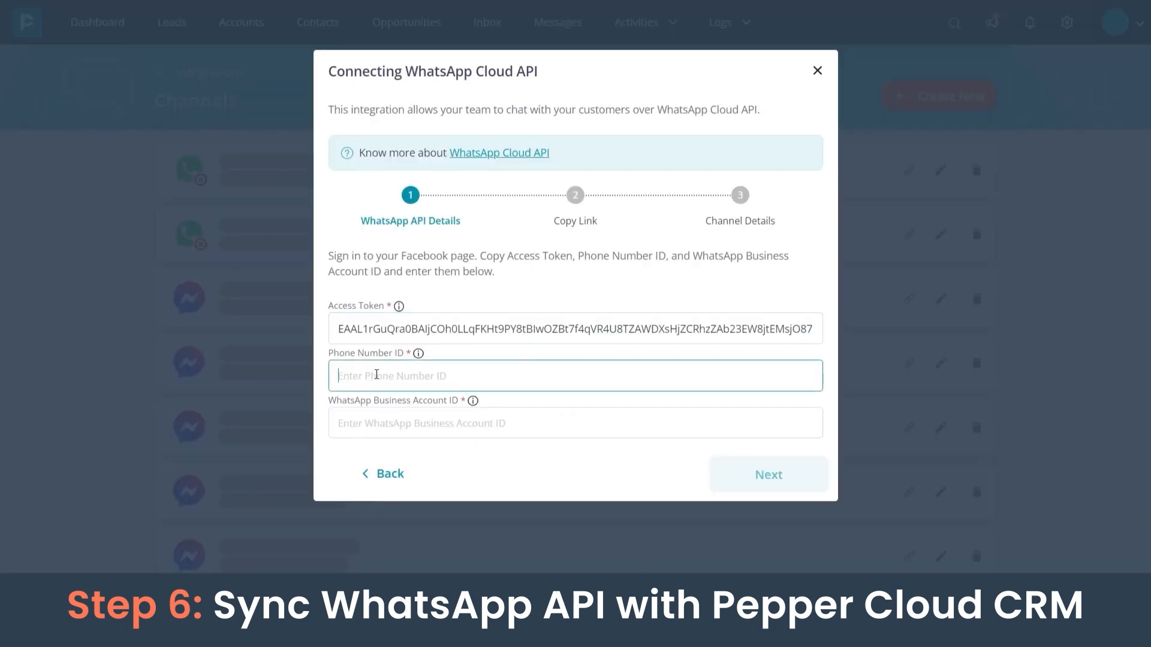
{"action": "key", "text": "ctrl+v"}
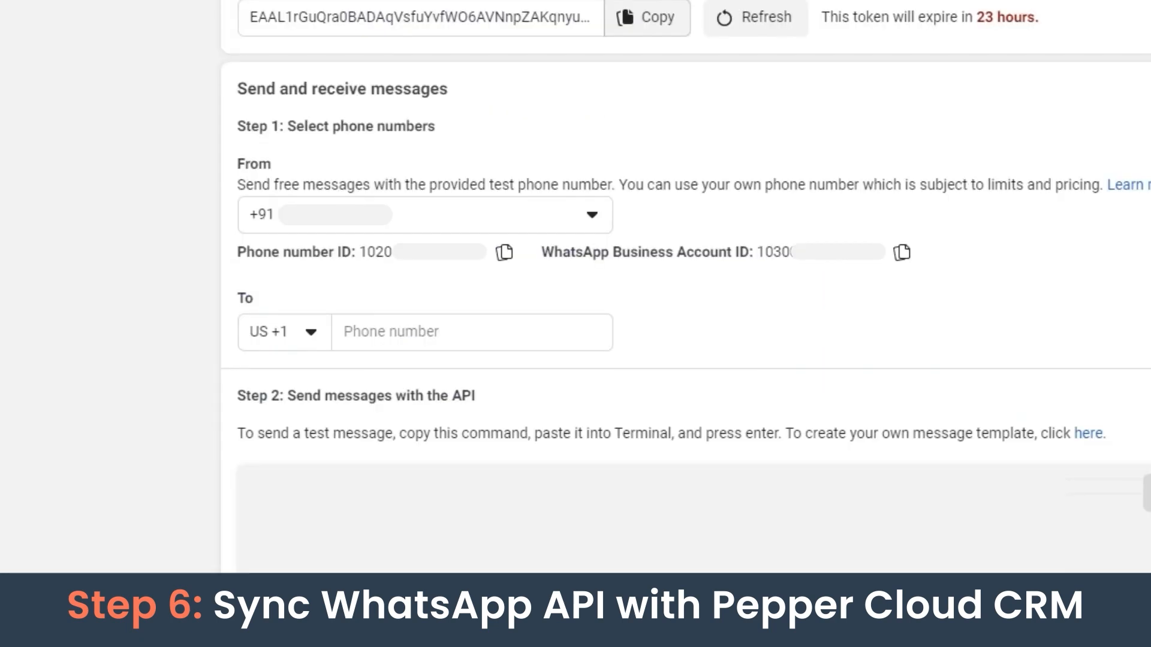
{"action": "left_click", "coordinate": [902, 254]}
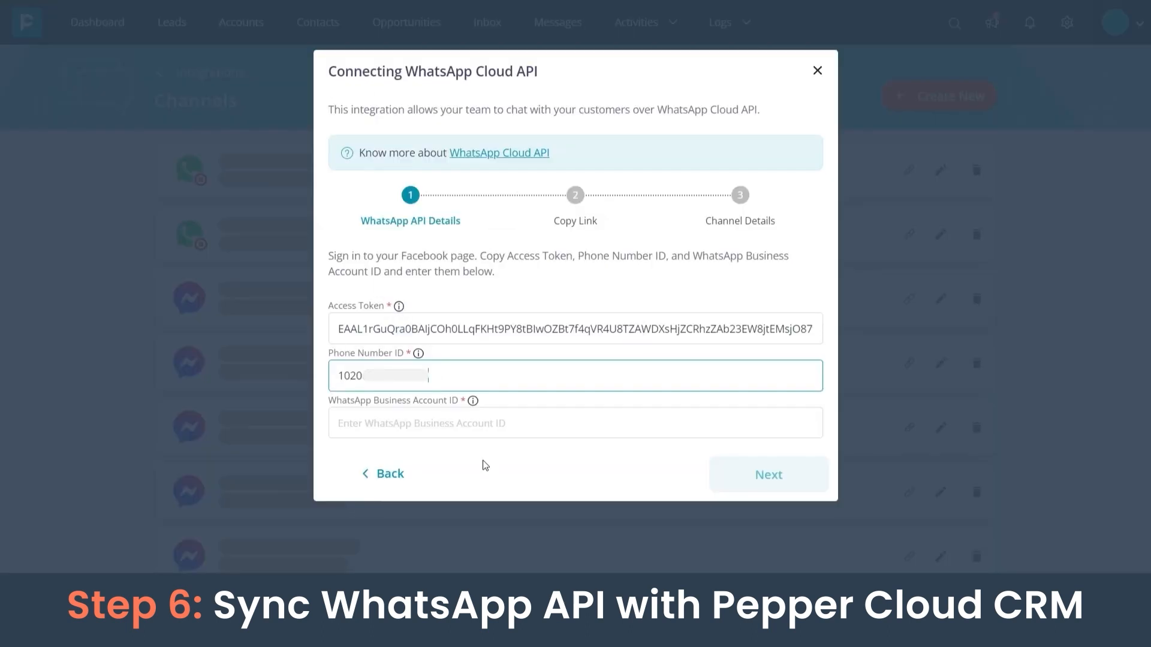
{"action": "left_click", "coordinate": [432, 428]}
{"action": "key", "text": "ctrl+v"}
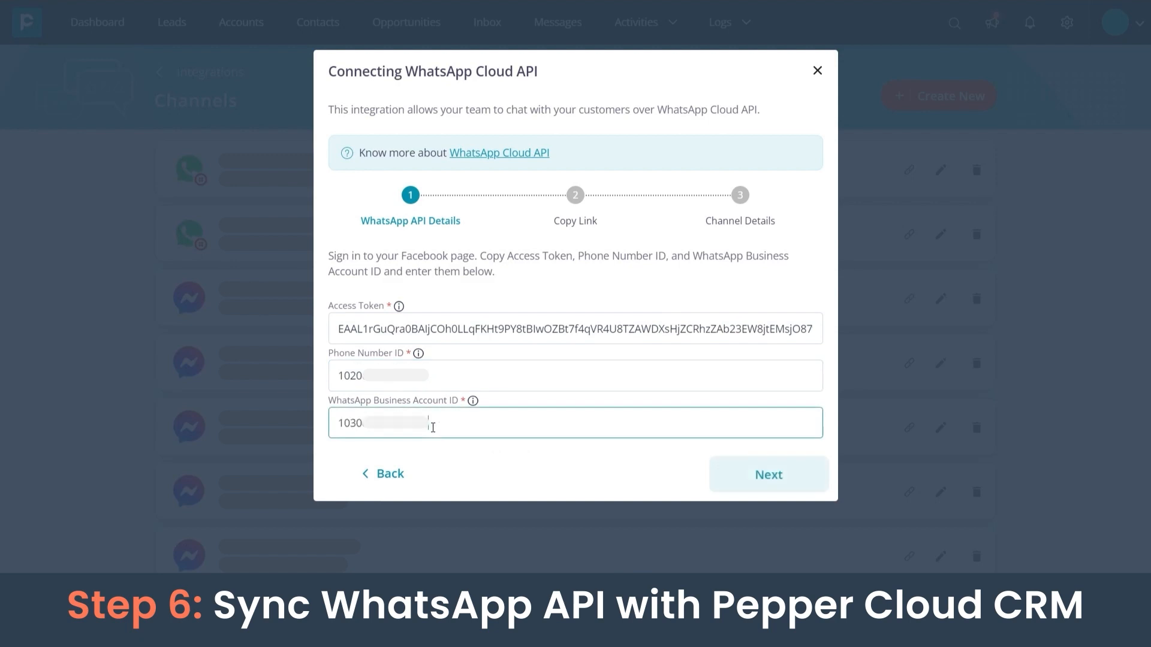
{"action": "left_click", "coordinate": [759, 478]}
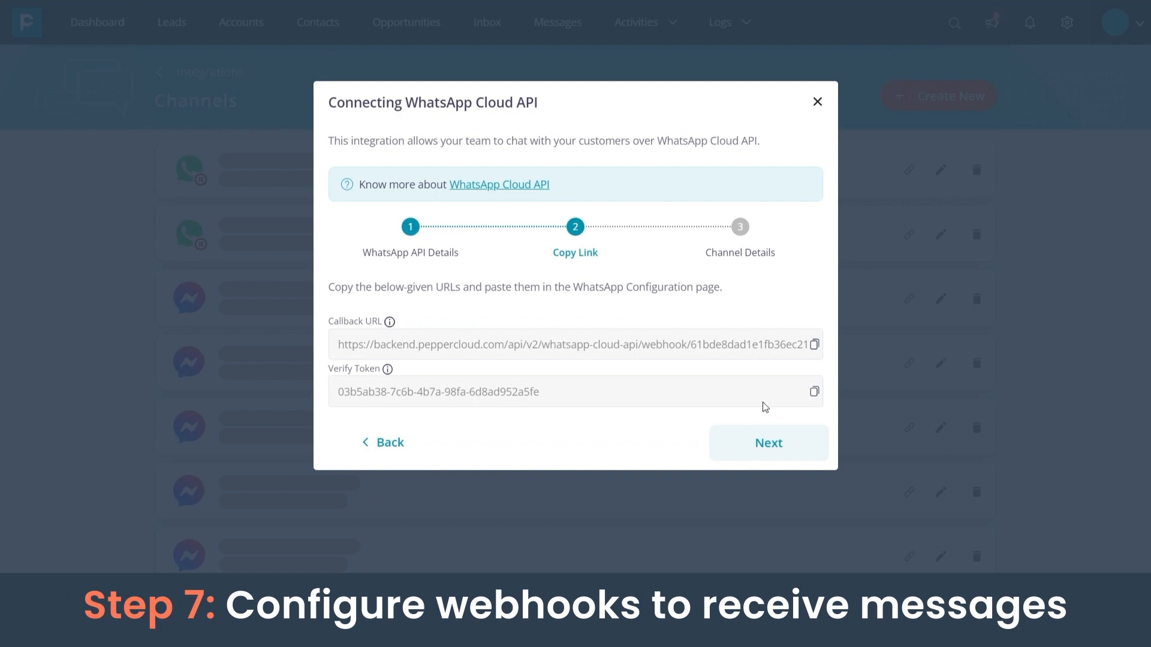
- Copy Pepper Cloud's Callback URL and open Meta's webhook configuration from Quickstart Step 3
{"action": "left_click", "coordinate": [815, 346]}
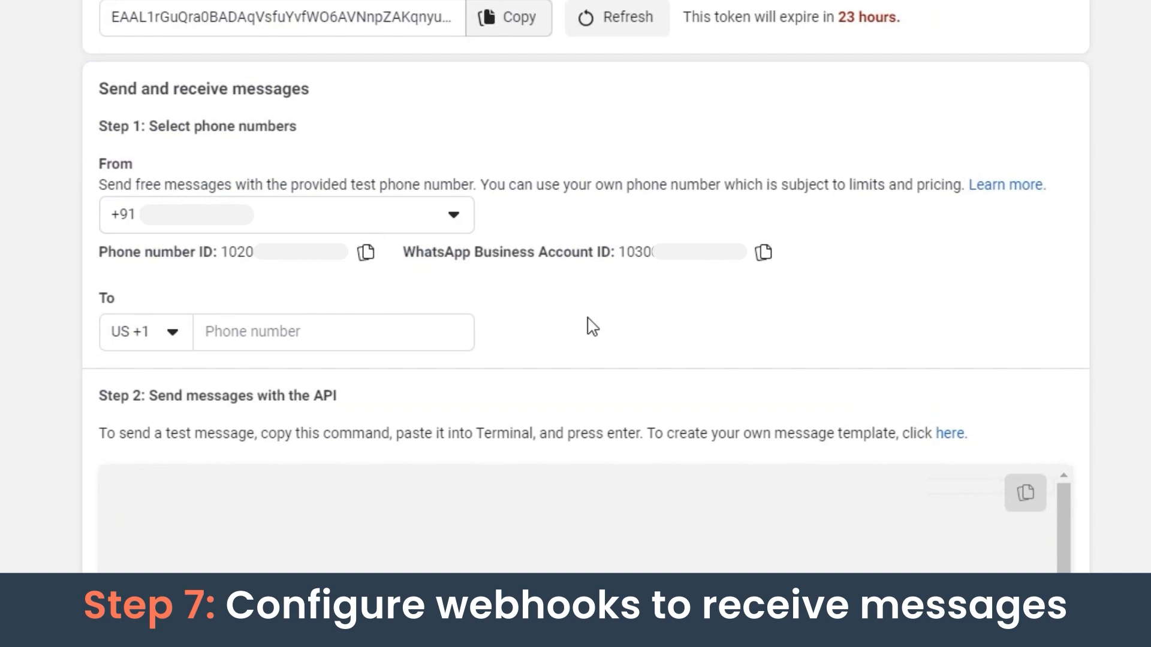
{"action": "scroll", "coordinate": [650, 360], "scroll_direction": "down", "scroll_amount": 8}
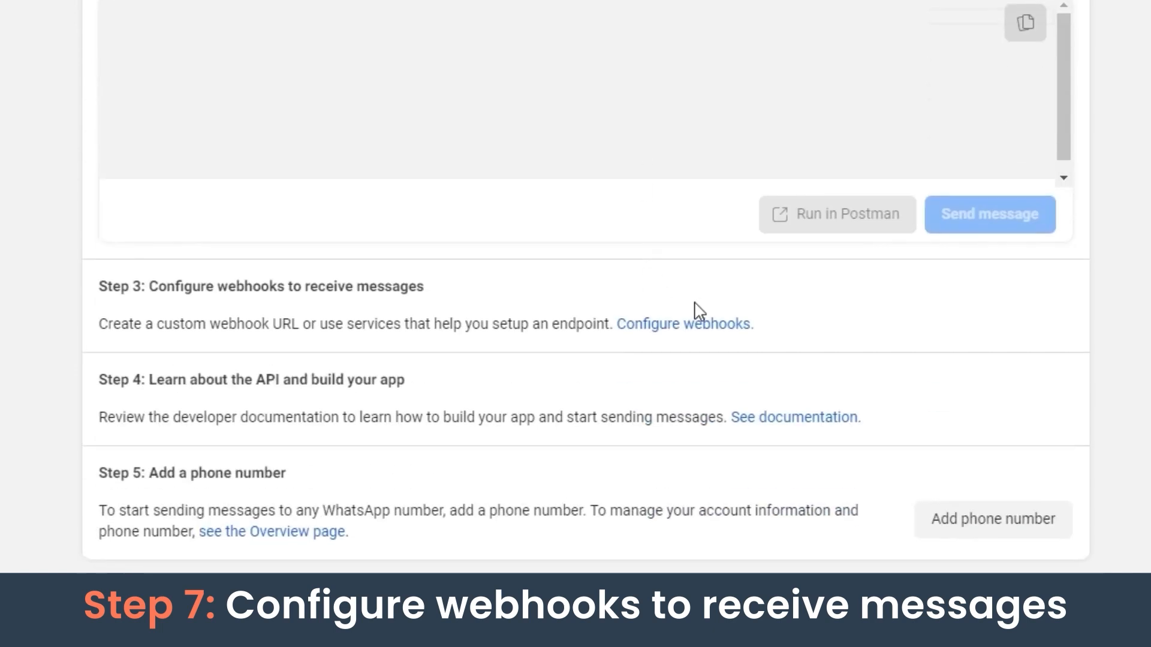
{"action": "left_click", "coordinate": [664, 338]}
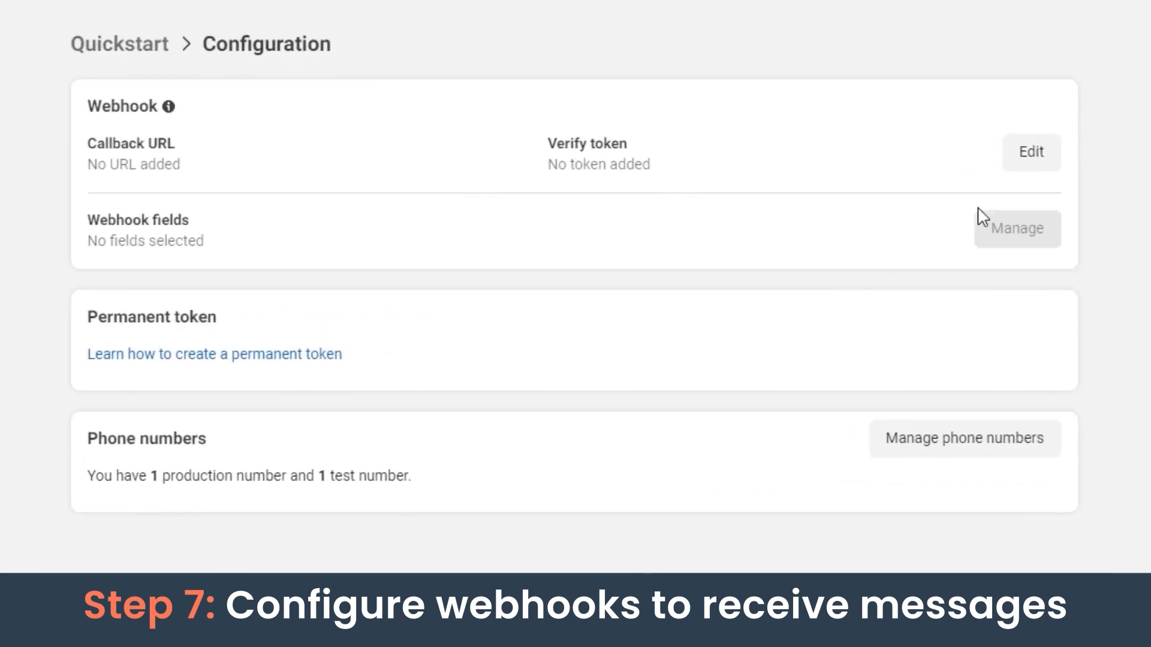
- Set the webhook to Pepper Cloud's callback URL and verify token, then verify and save
{"action": "left_click", "coordinate": [1023, 169]}
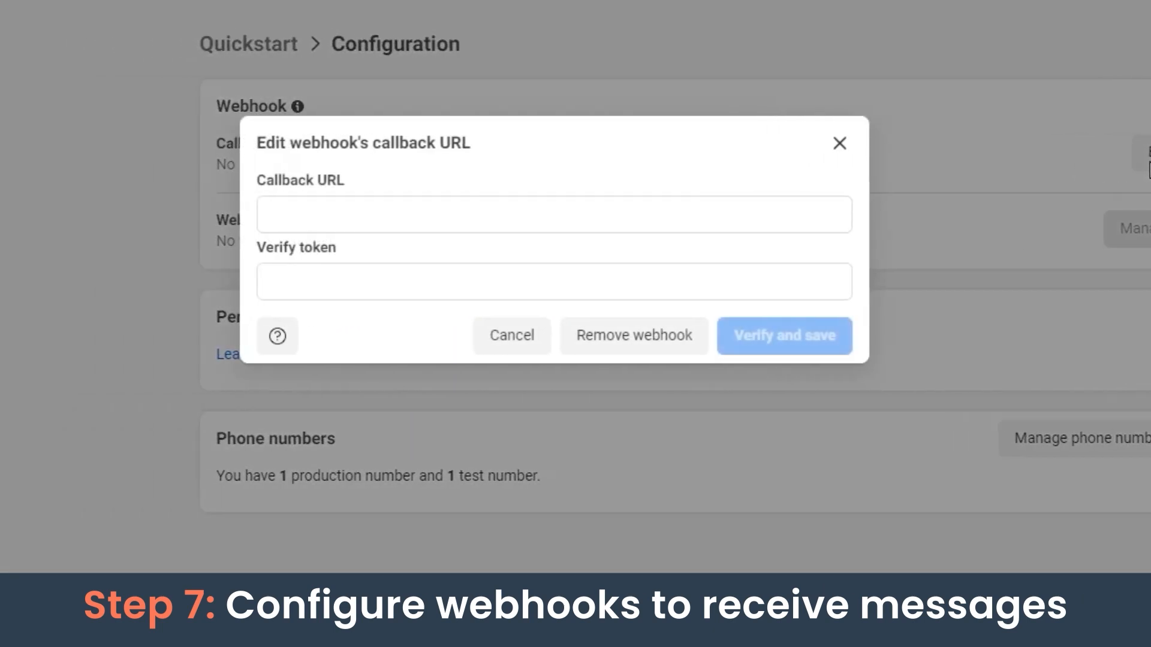
{"action": "left_click", "coordinate": [398, 212]}
{"action": "key", "text": "ctrl+v"}
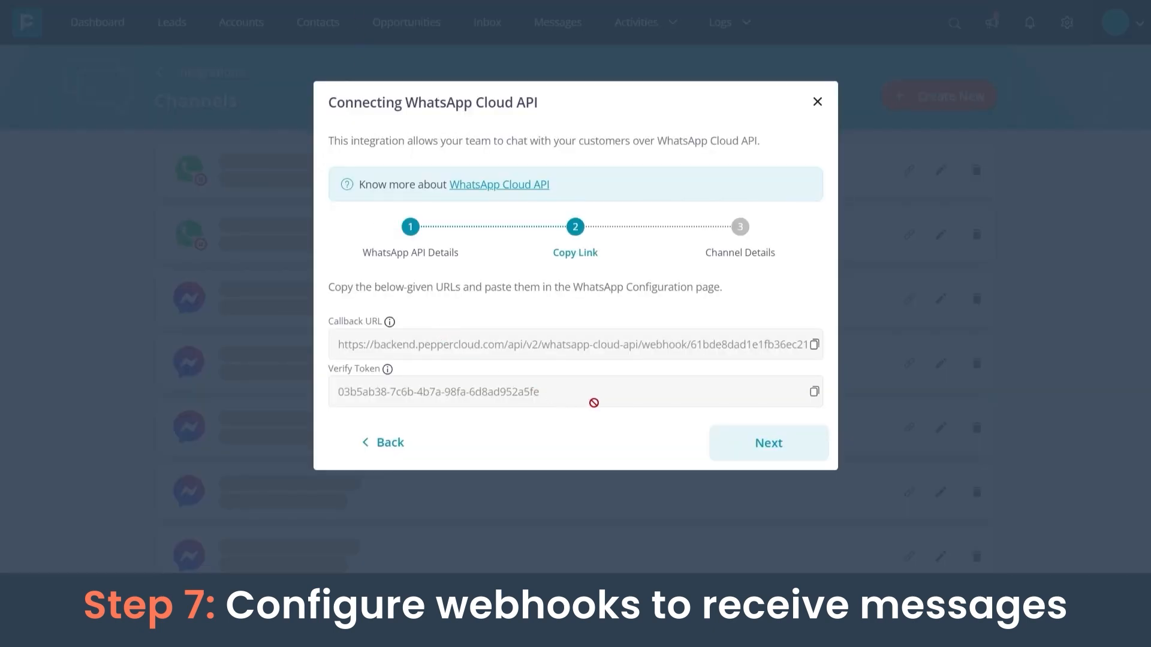
{"action": "left_click", "coordinate": [814, 394]}
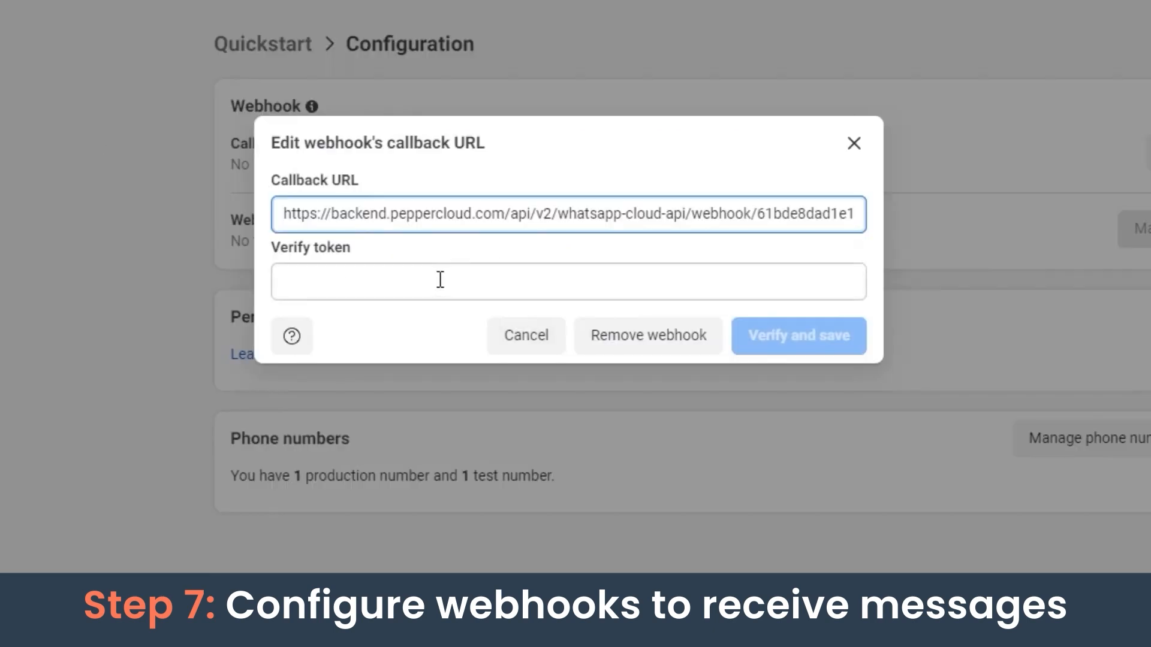
{"action": "left_click", "coordinate": [421, 281]}
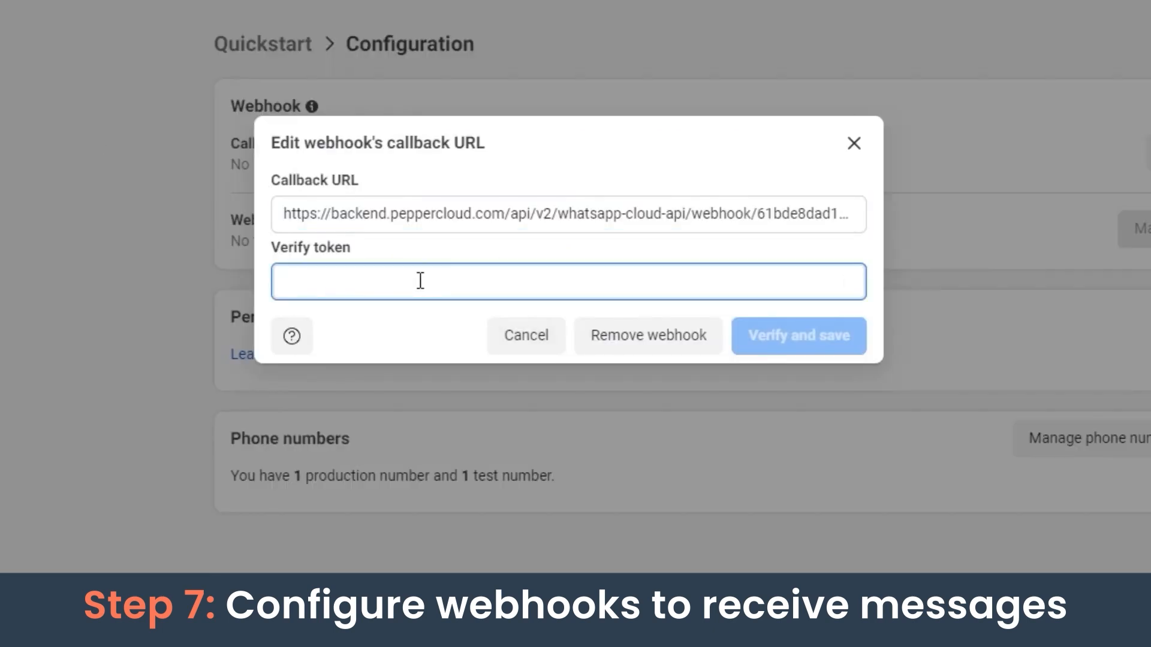
{"action": "key", "text": "ctrl+v"}
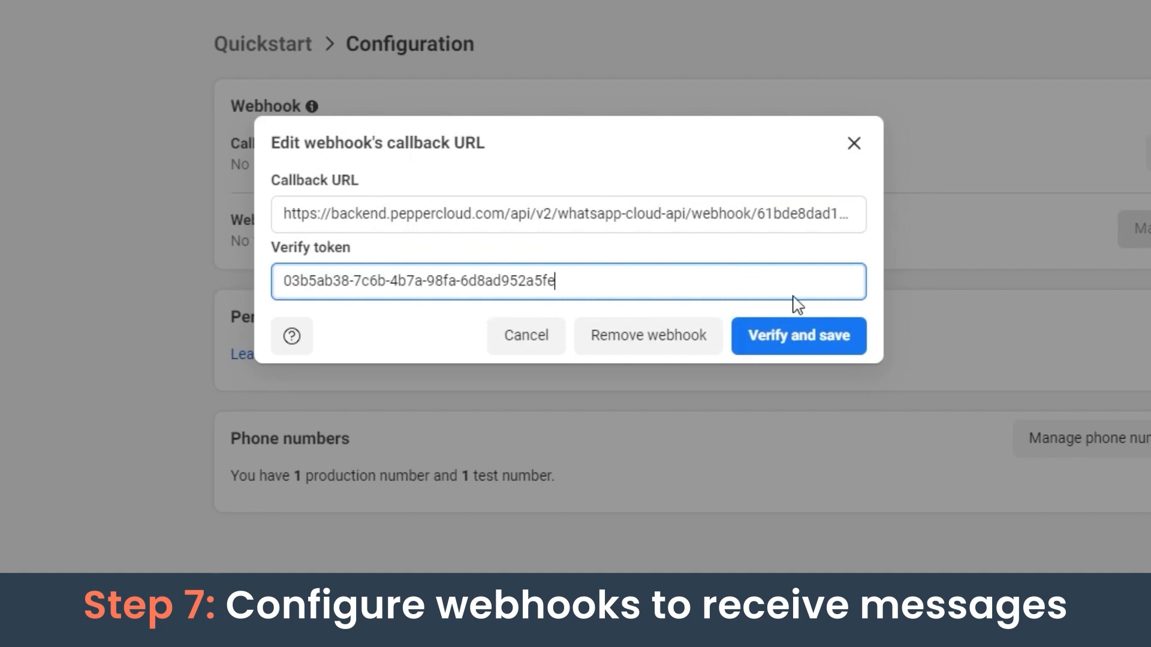
{"action": "left_click", "coordinate": [802, 351]}
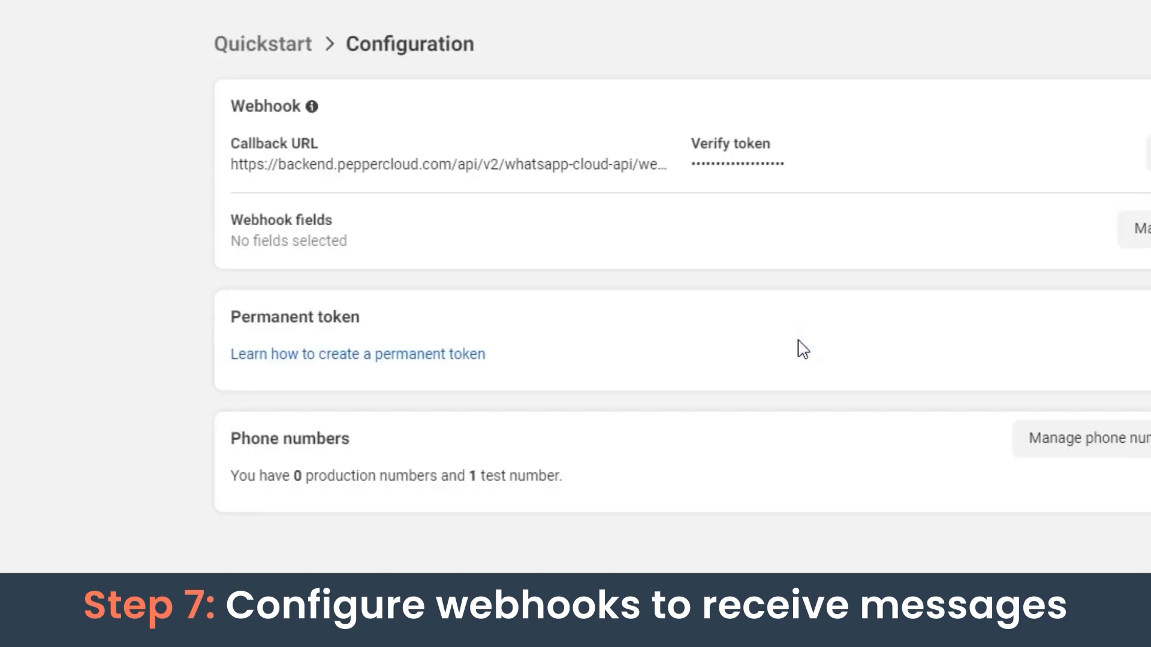
- Subscribe the webhook to the messages field, then advance Pepper Cloud to Channel Details
{"action": "left_click", "coordinate": [1025, 241]}
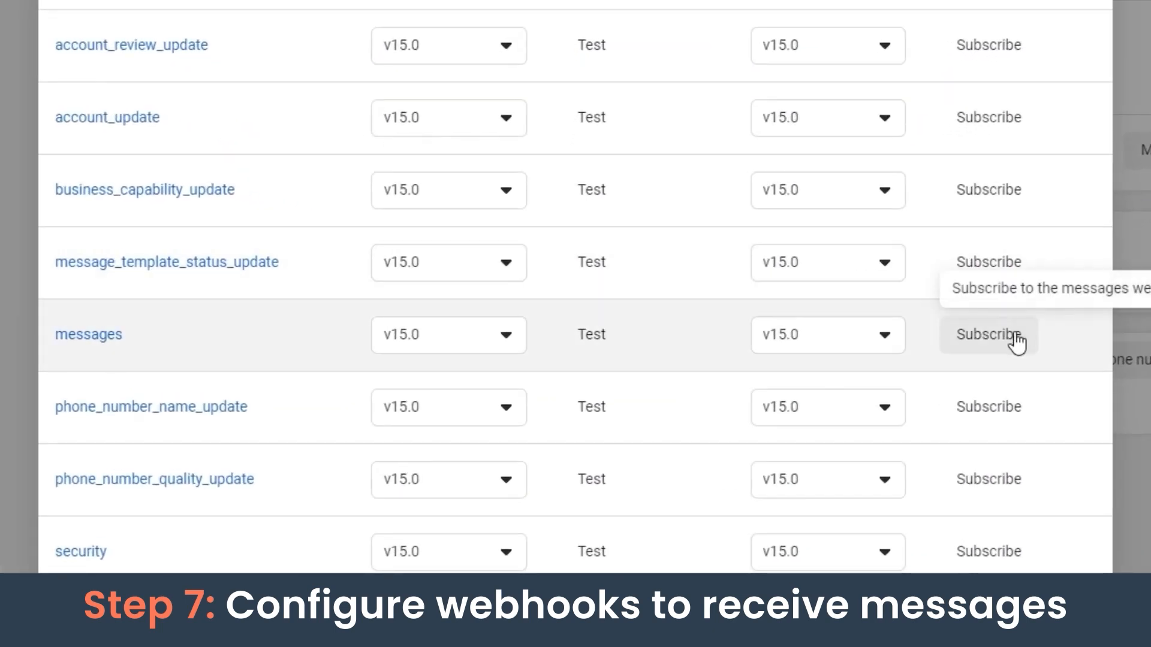
{"action": "left_click", "coordinate": [1018, 342]}
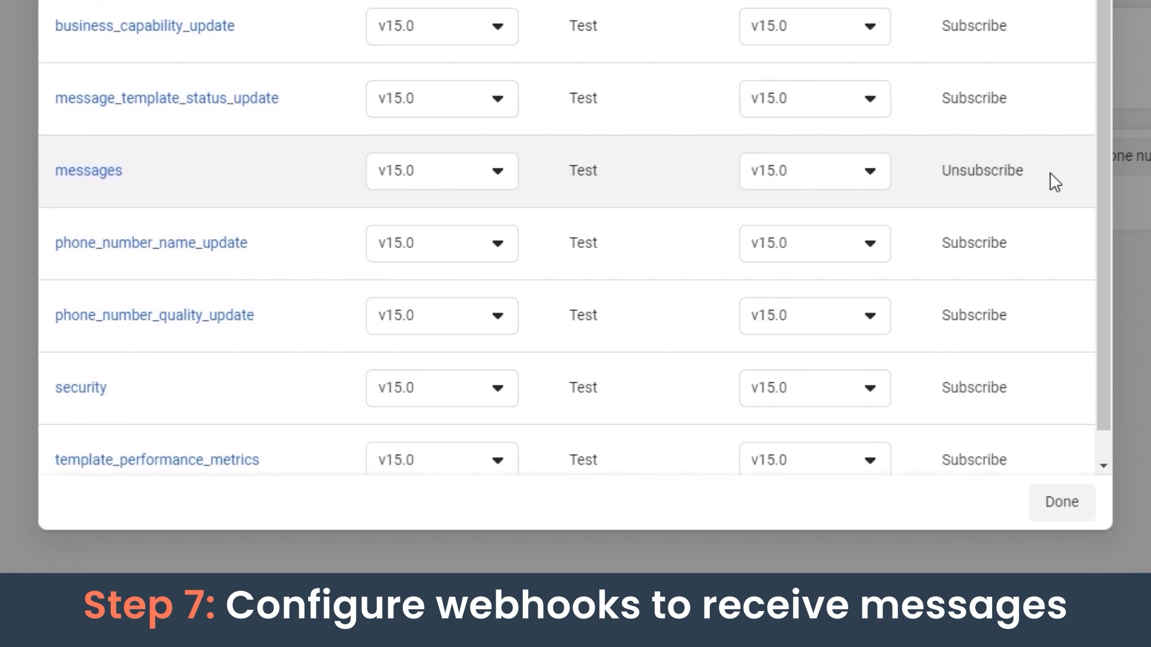
{"action": "left_click", "coordinate": [1055, 511]}
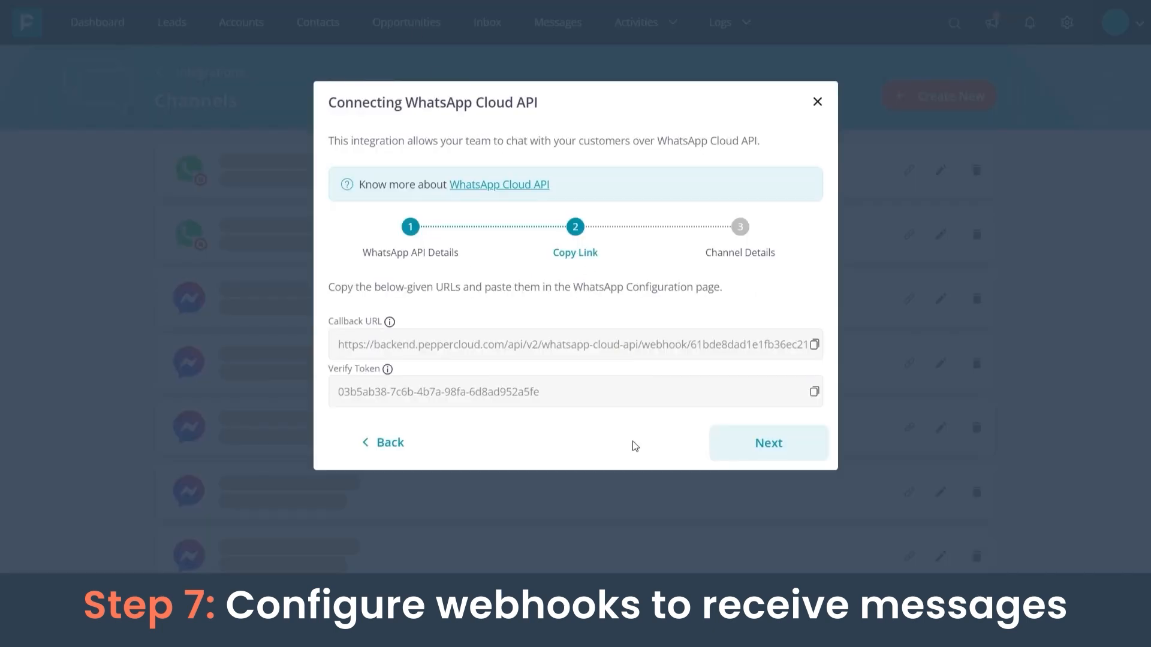
{"action": "left_click", "coordinate": [768, 444]}
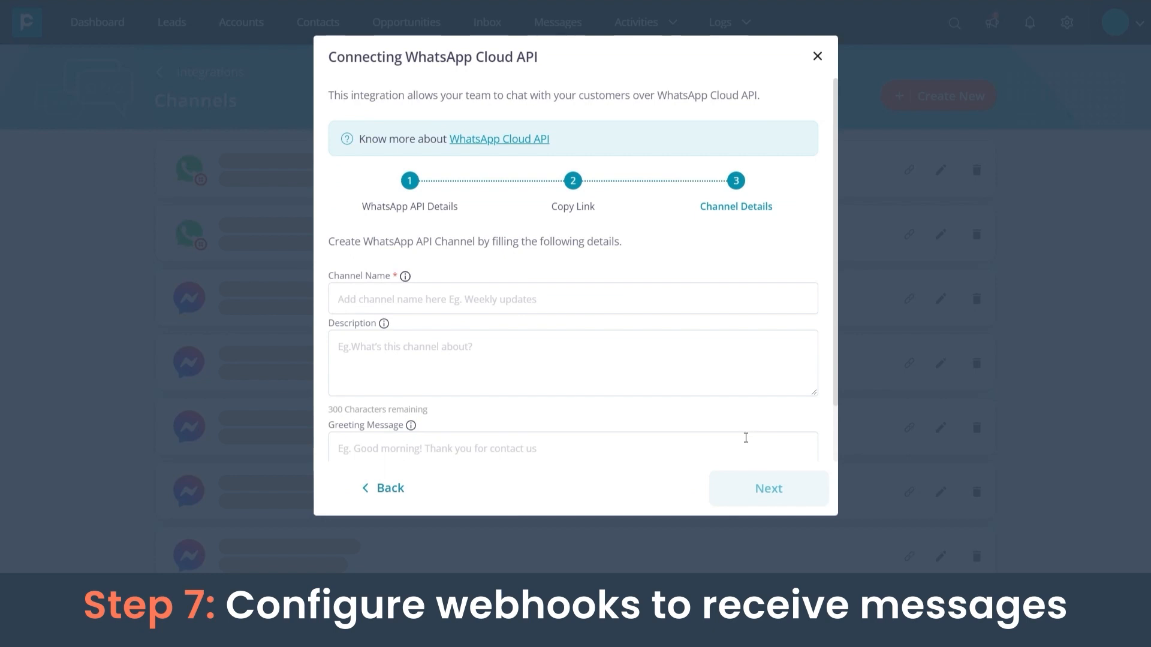
- Name the channel 'The Grub Services', add the greeting 'Hi, Good Morning. Thank you for contacting us.' and finish
{"action": "left_click", "coordinate": [400, 300]}
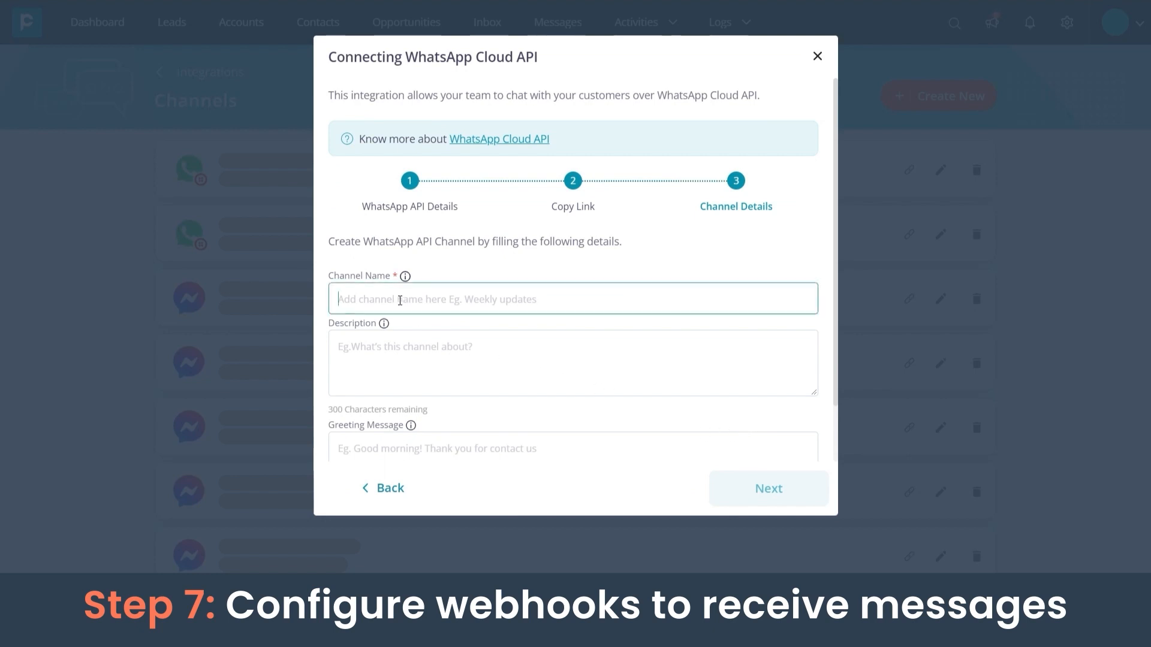
{"action": "type", "text": "The Grub Services"}
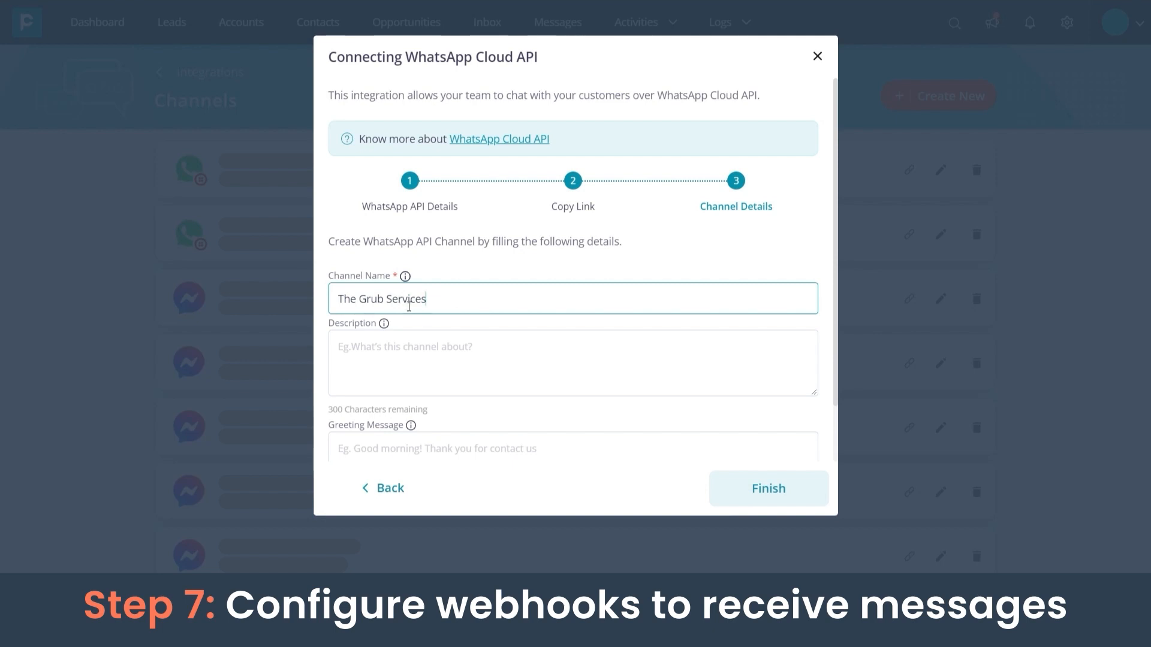
{"action": "scroll", "coordinate": [529, 359], "scroll_direction": "down", "scroll_amount": 2}
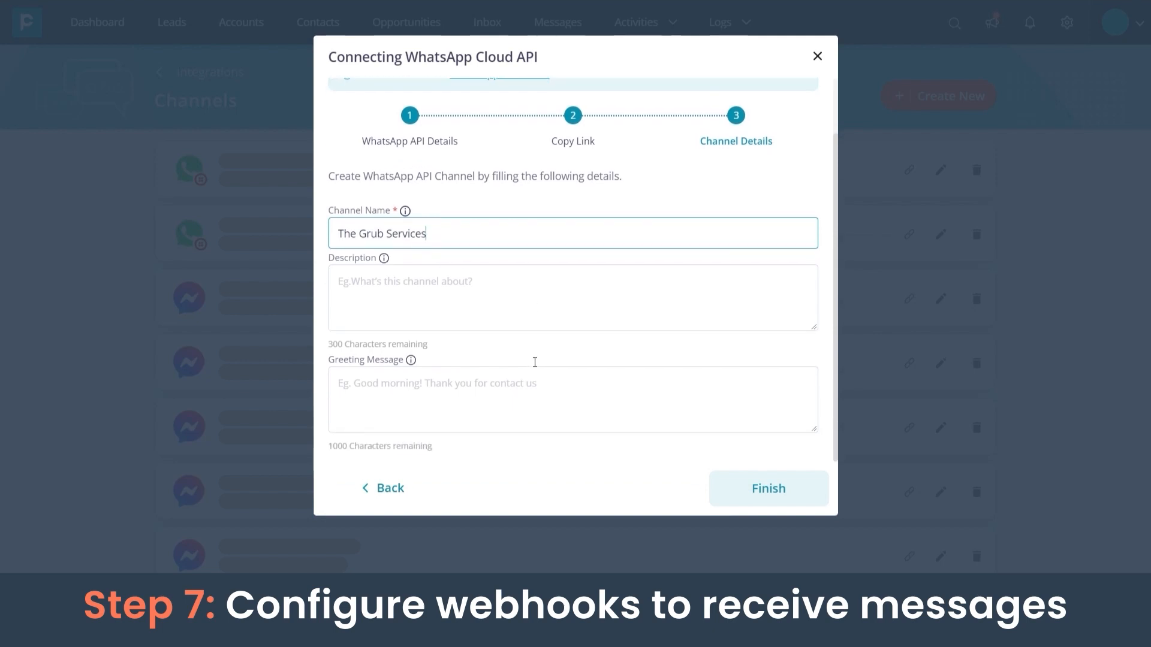
{"action": "left_click", "coordinate": [505, 388]}
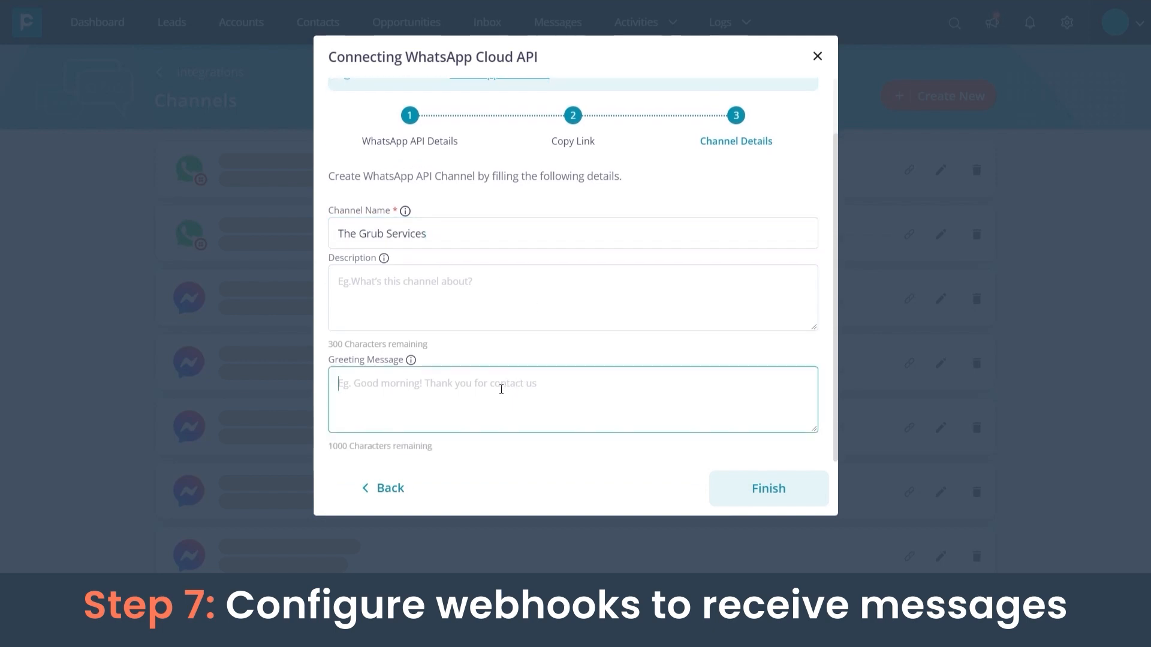
{"action": "key", "text": "ctrl+v"}
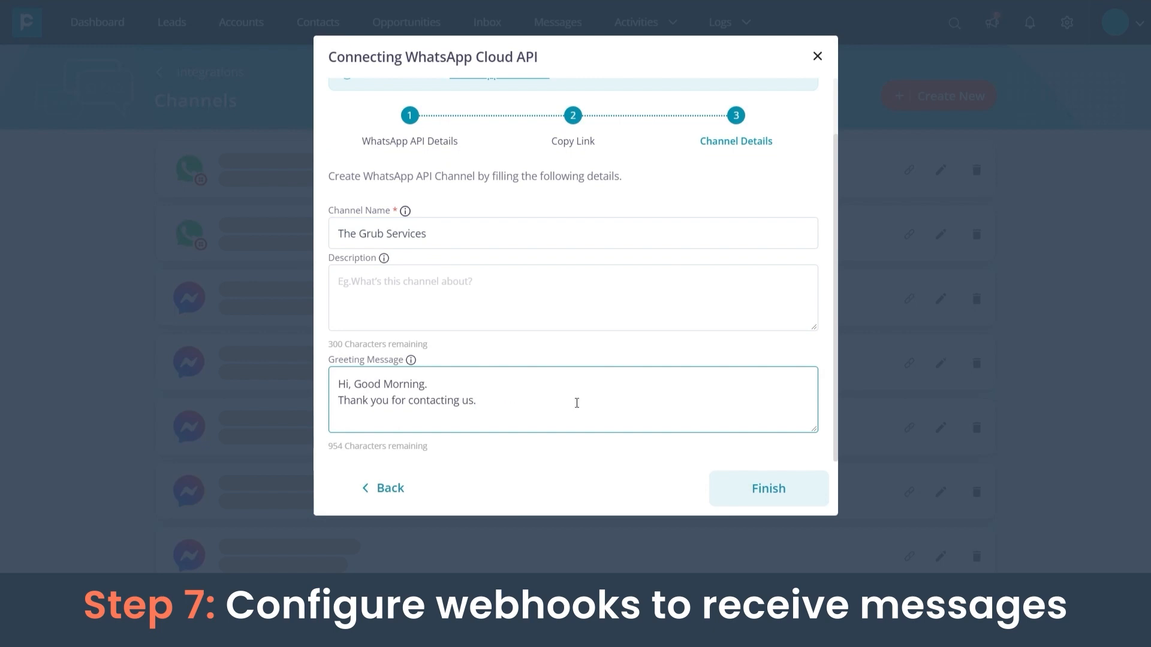
{"action": "left_click", "coordinate": [766, 491]}
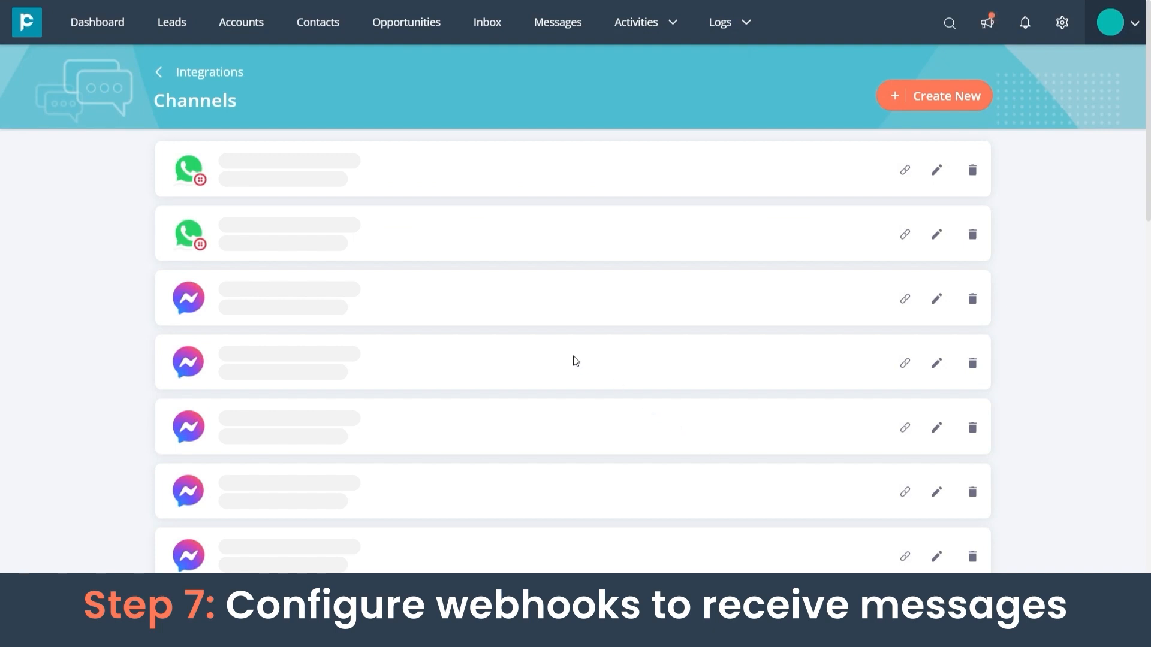
{"action": "scroll", "coordinate": [578, 366], "scroll_direction": "down", "scroll_amount": 1}
{"action": "scroll", "coordinate": [578, 366], "scroll_direction": "down", "scroll_amount": 5}
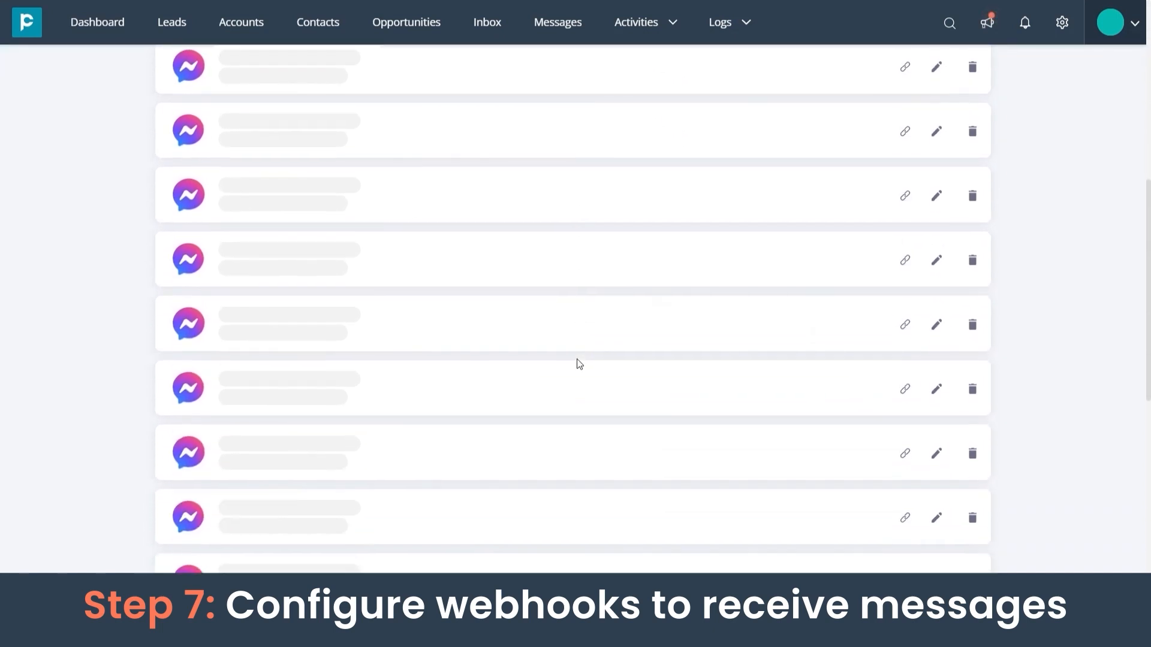